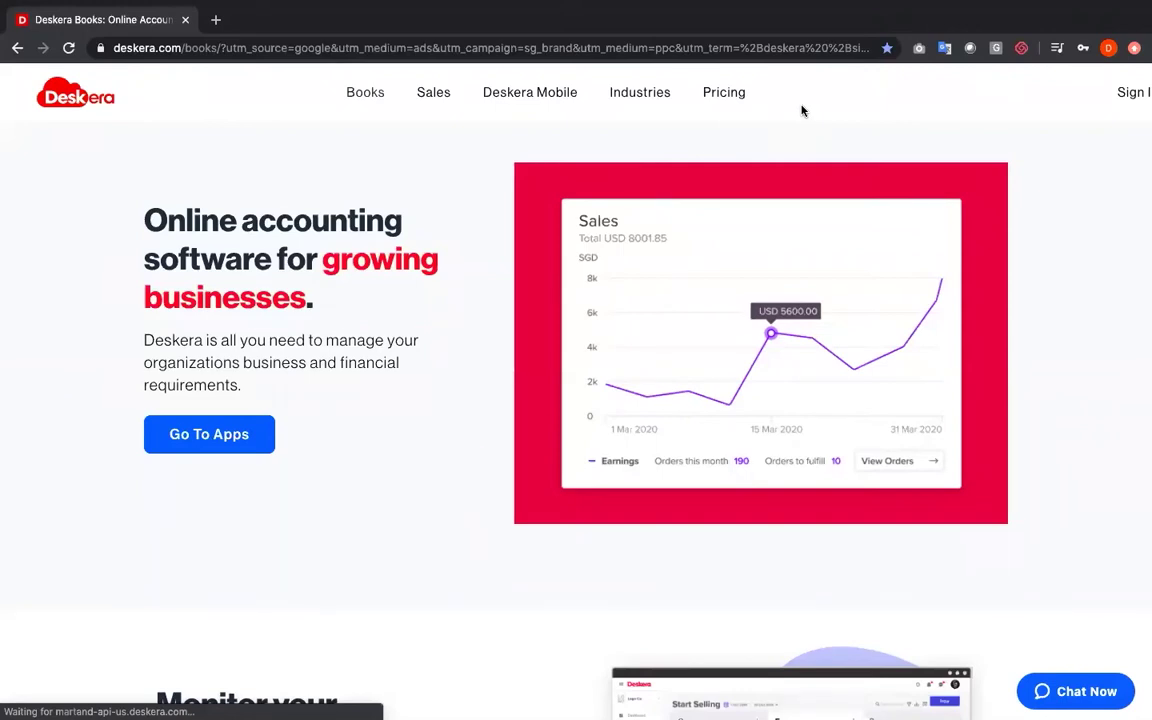
# In a new browser window, go to erp.deskera.com and reach the Deskera sign-in page
pyautogui.press('super+n')
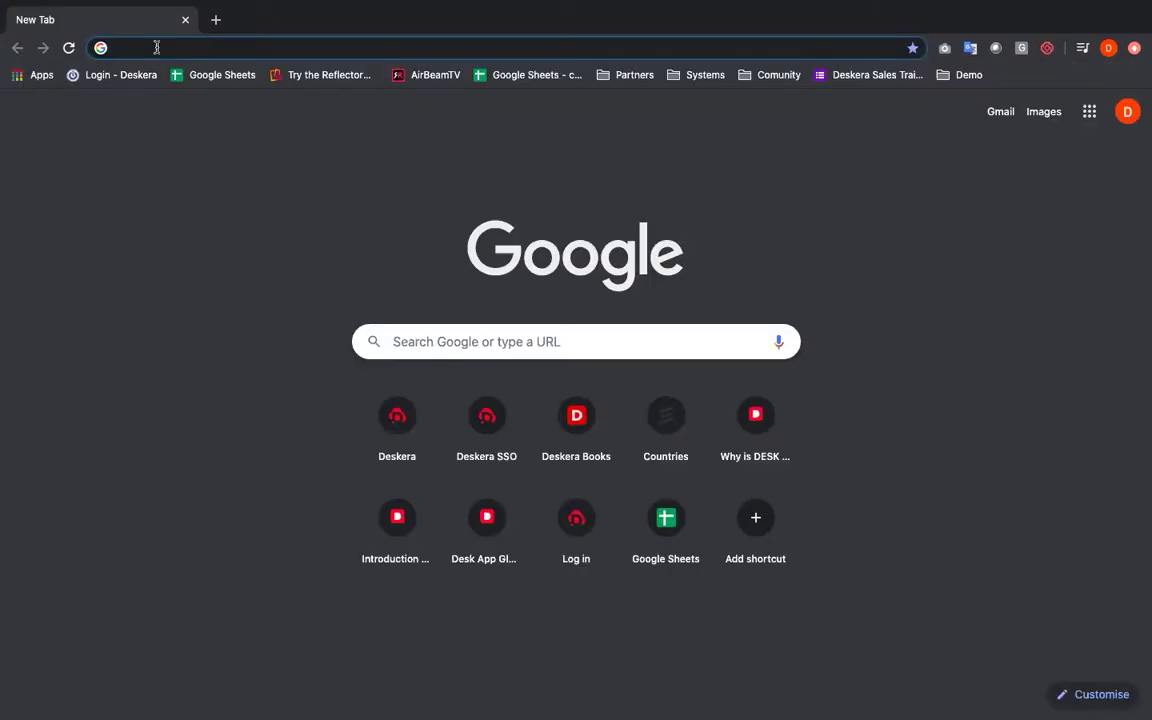
pyautogui.write('erp')
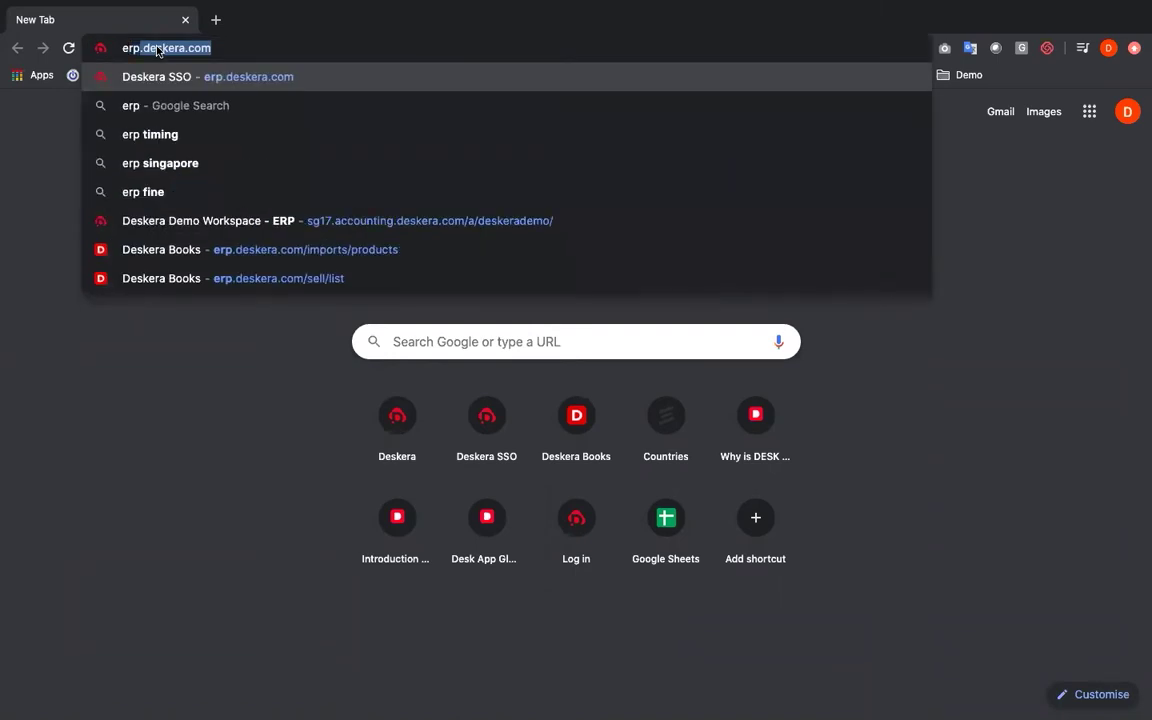
pyautogui.press('Return')
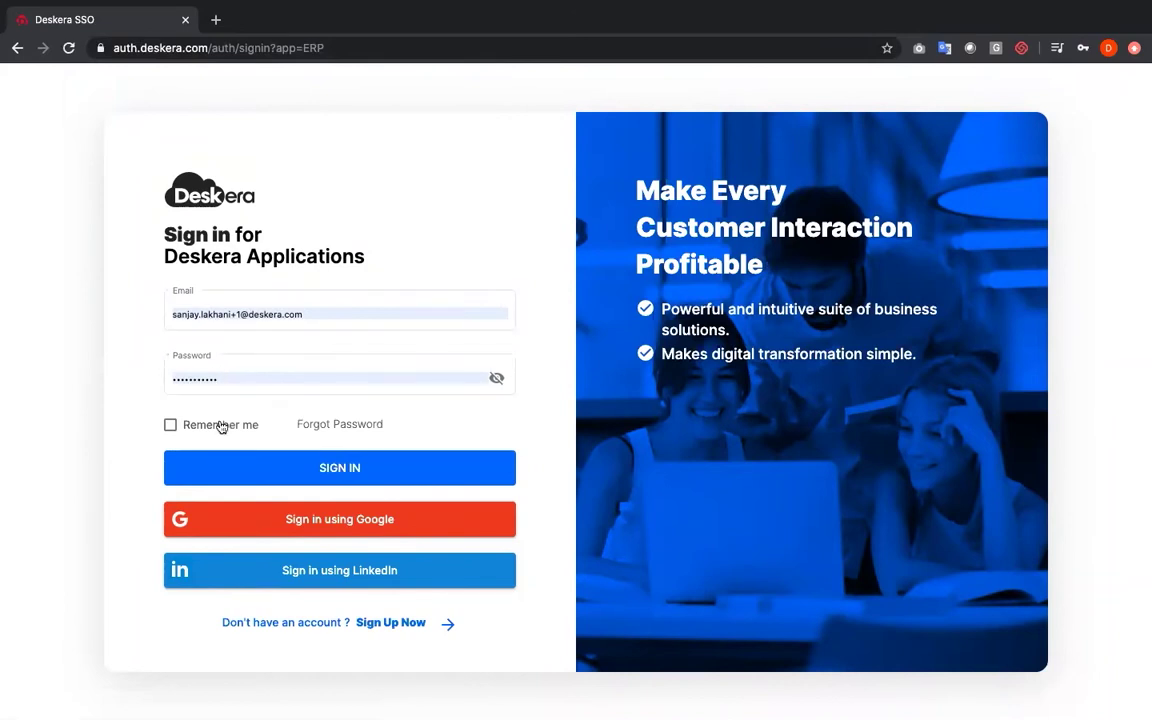
# Create a Deskera Bookkeeper account with a work e-mail and a Singapore +65 phone number
pyautogui.click(295, 632)
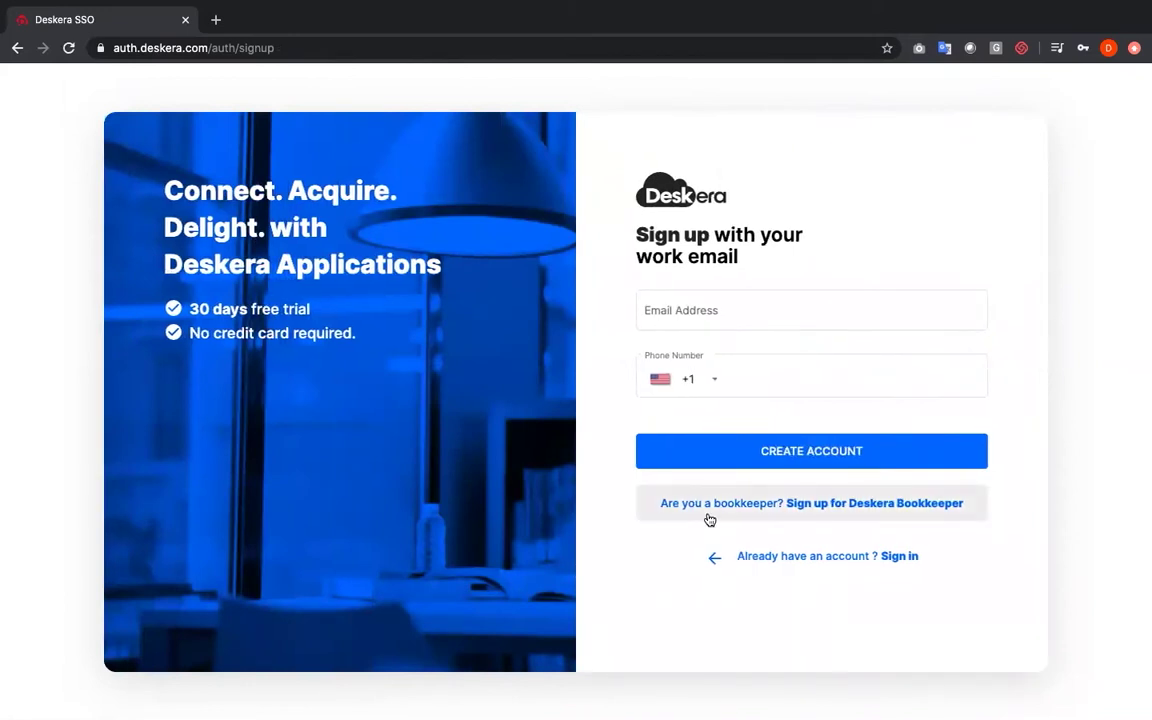
pyautogui.click(709, 519)
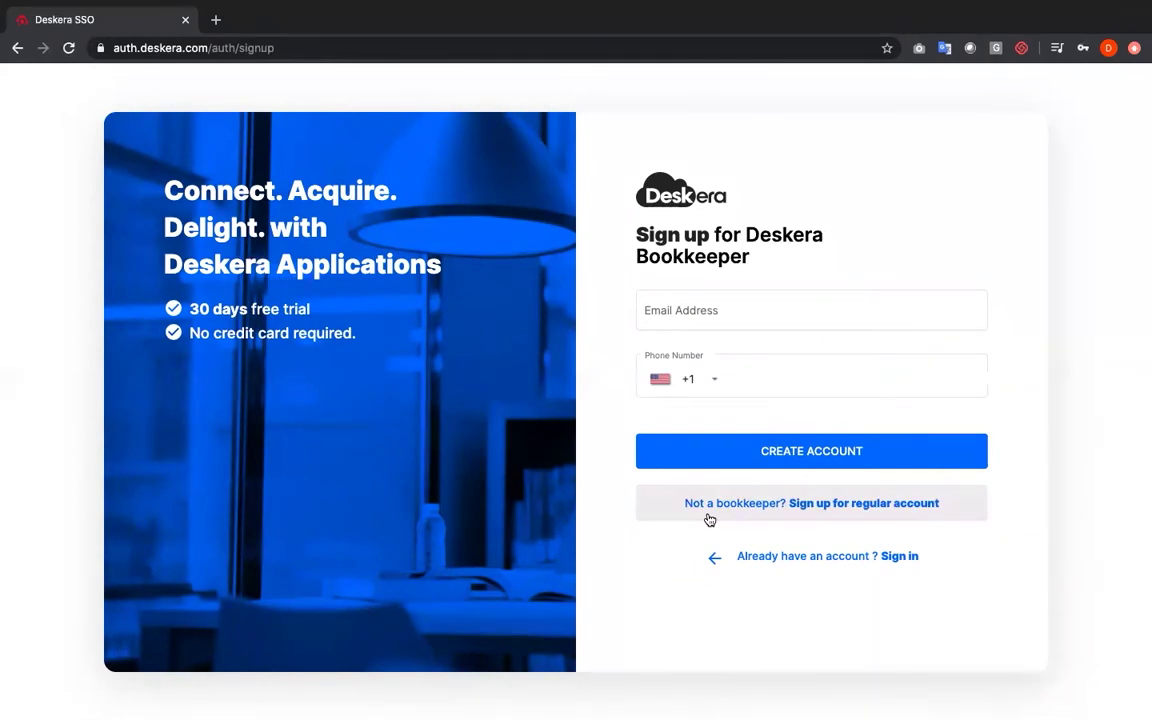
pyautogui.click(733, 309)
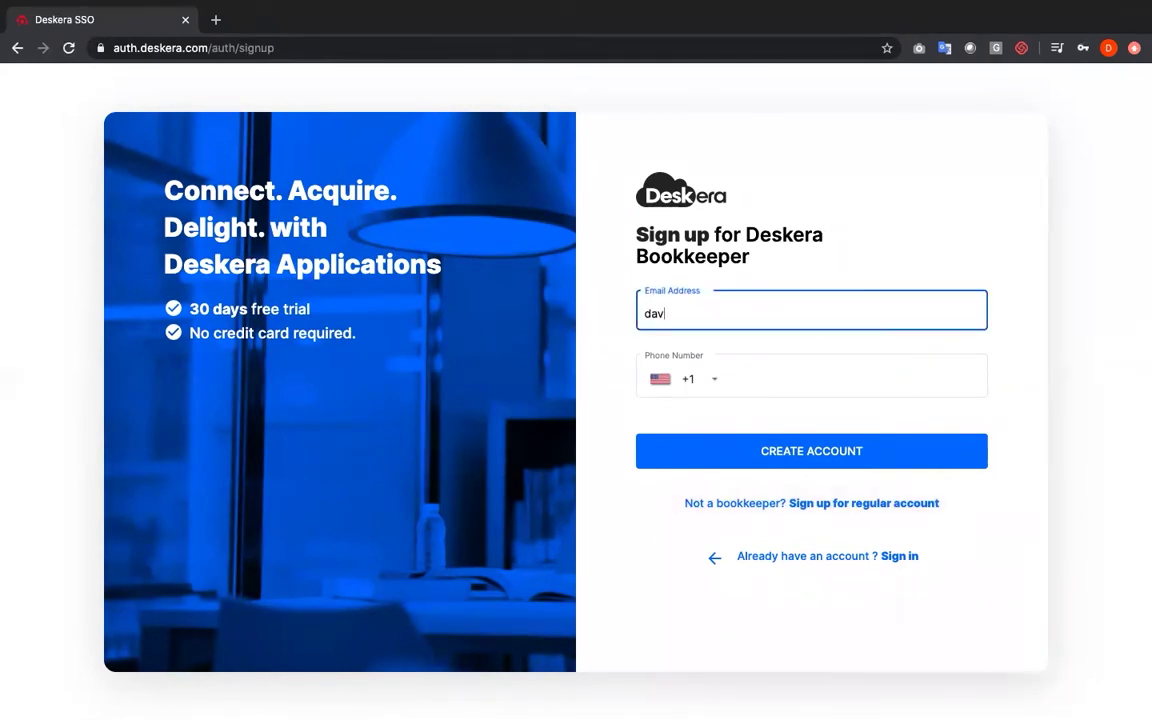
pyautogui.click(707, 380)
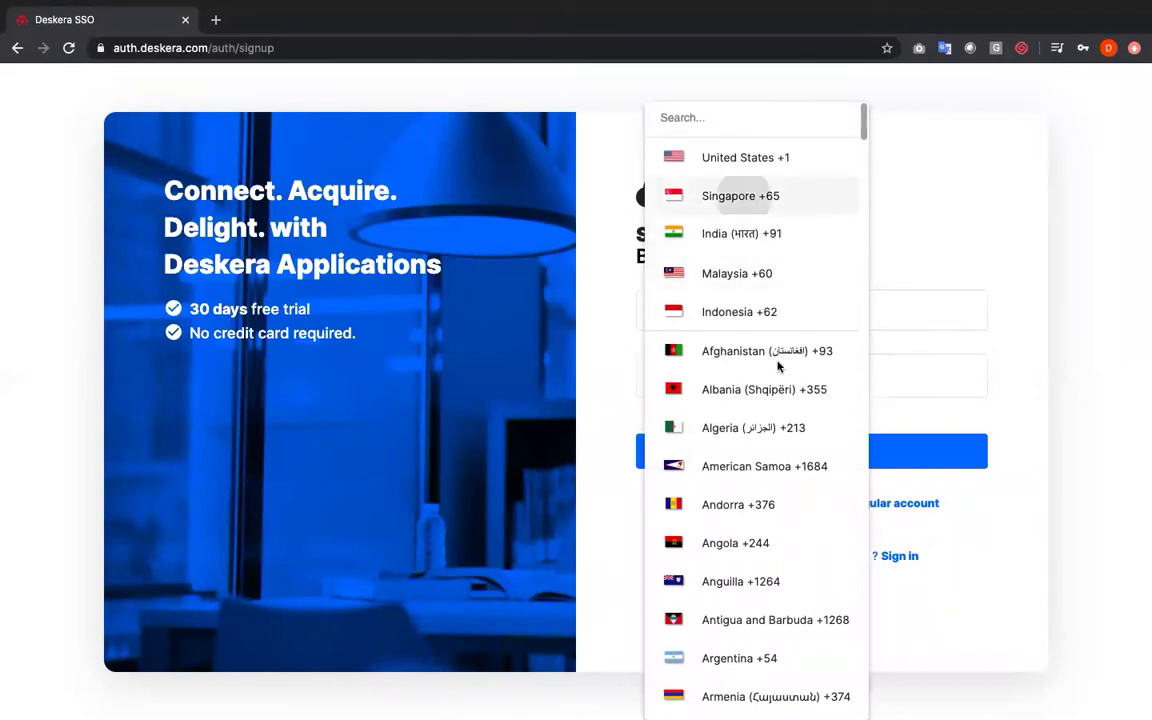
pyautogui.click(744, 198)
pyautogui.write('98888881')
pyautogui.click(768, 468)
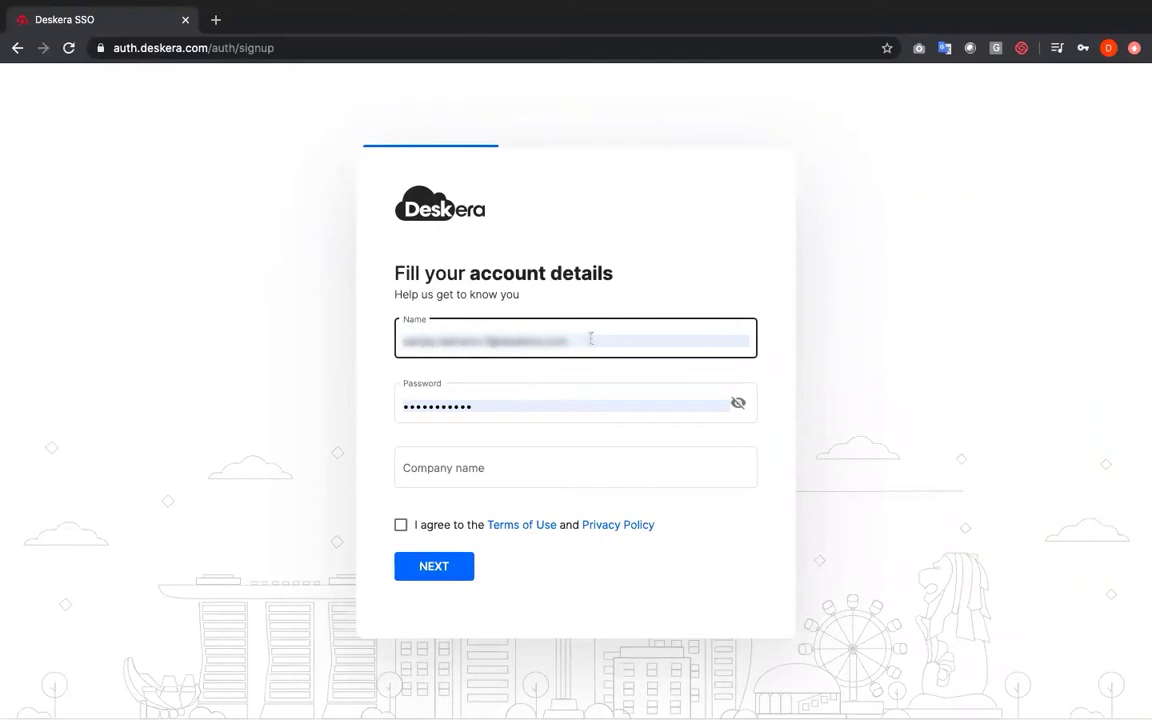
# Enter the account holder's name and company name, accept the Terms, and skip personalisation
pyautogui.click(591, 339)
pyautogui.write('David')
pyautogui.click(460, 471)
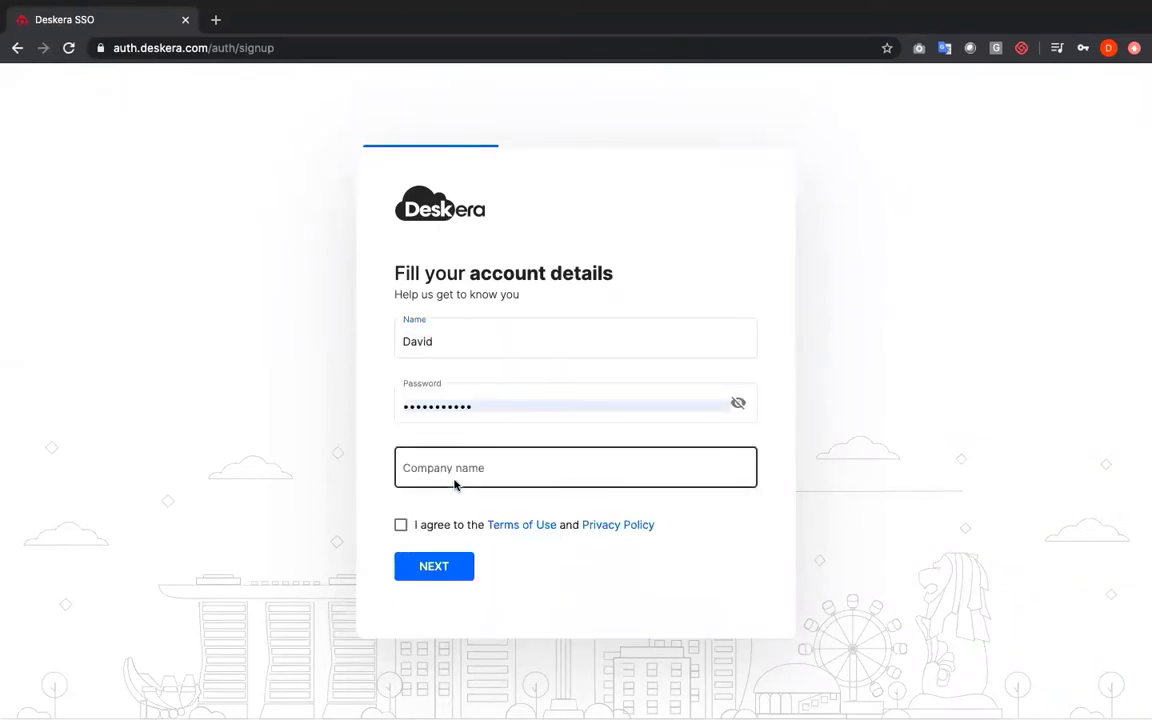
pyautogui.write('David Pte Ltd')
pyautogui.click(400, 524)
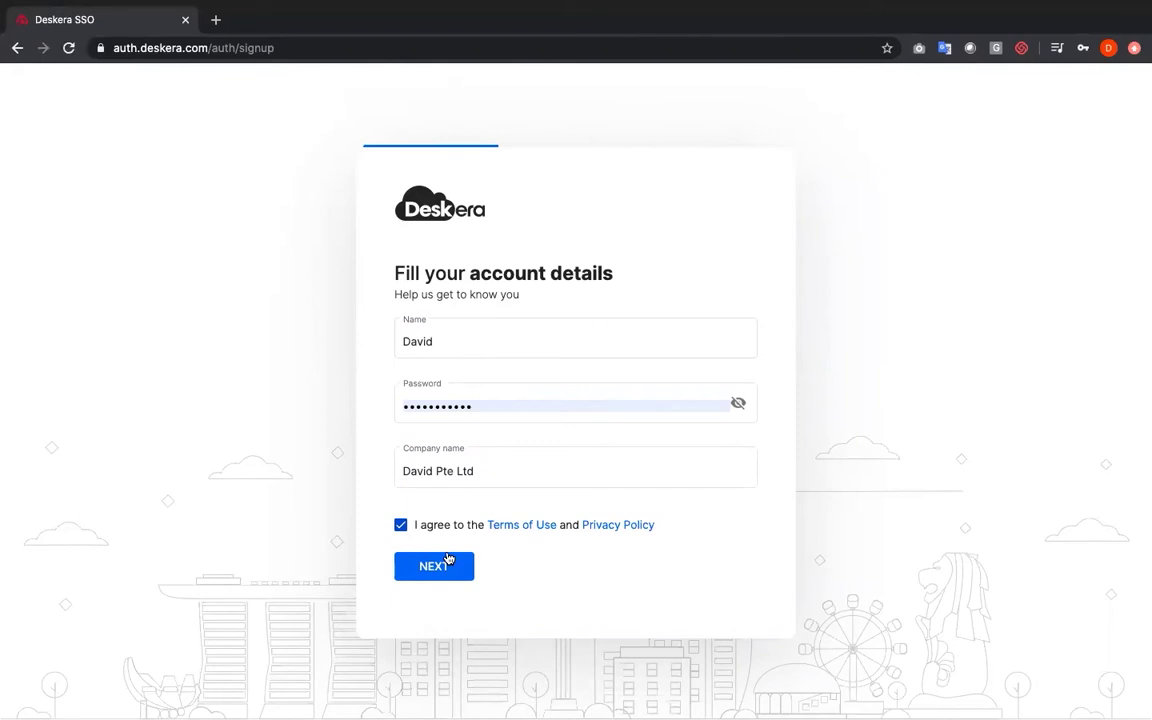
pyautogui.click(448, 559)
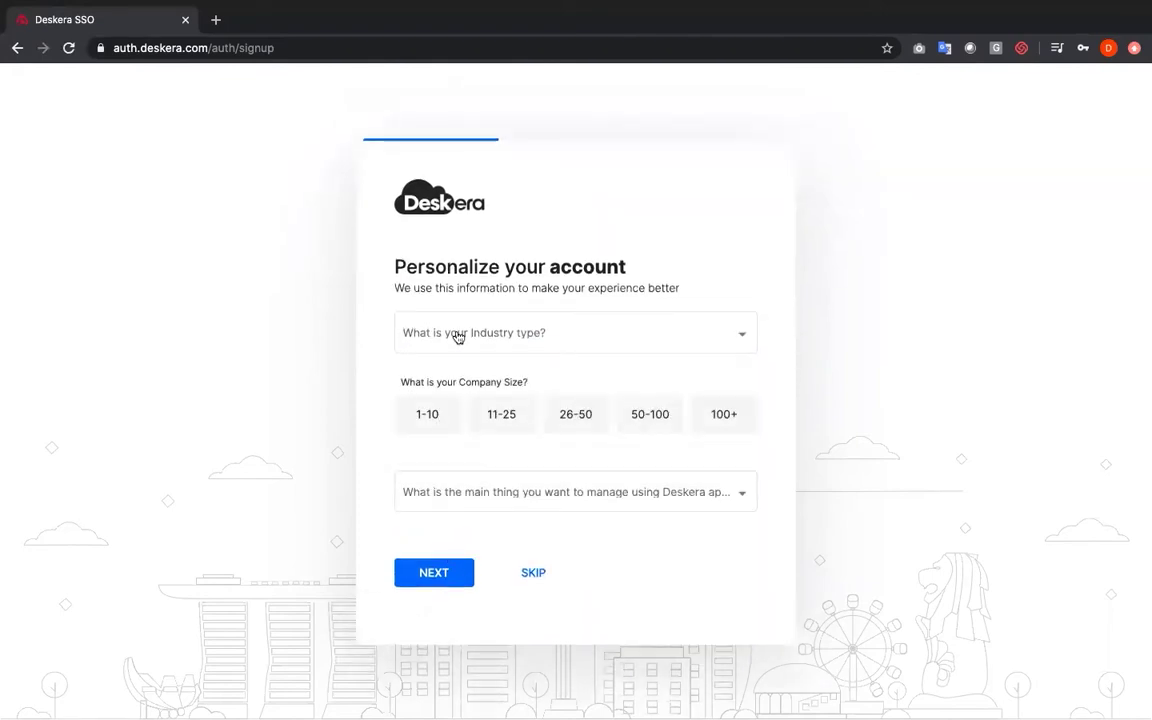
pyautogui.click(517, 576)
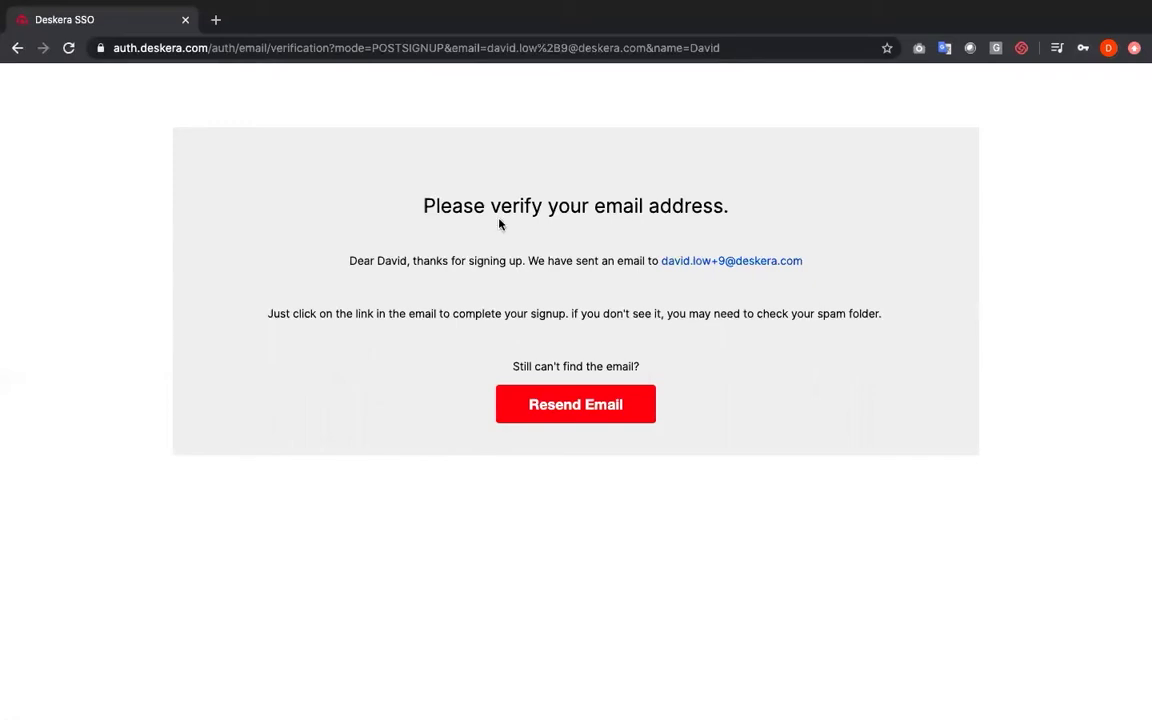
# Go back twice to the sign-in page and sign in to Deskera Books
pyautogui.click(17, 47)
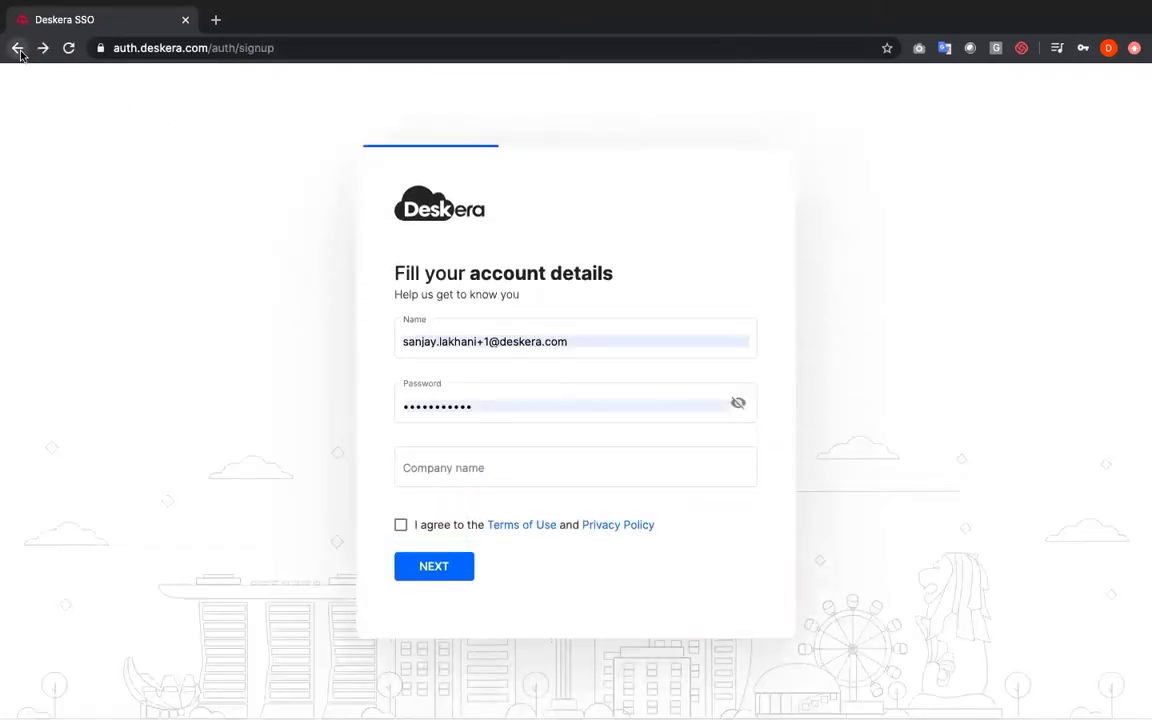
pyautogui.click(17, 47)
pyautogui.click(324, 471)
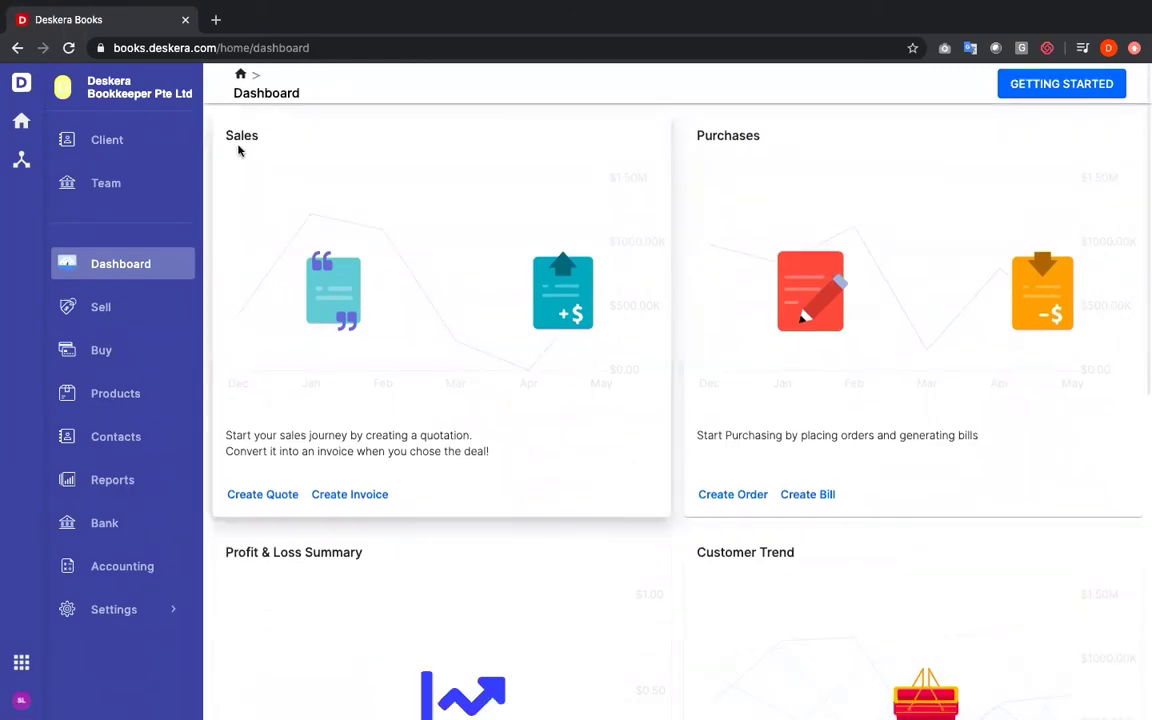
# Open the Client list and start adding a new client
pyautogui.click(114, 140)
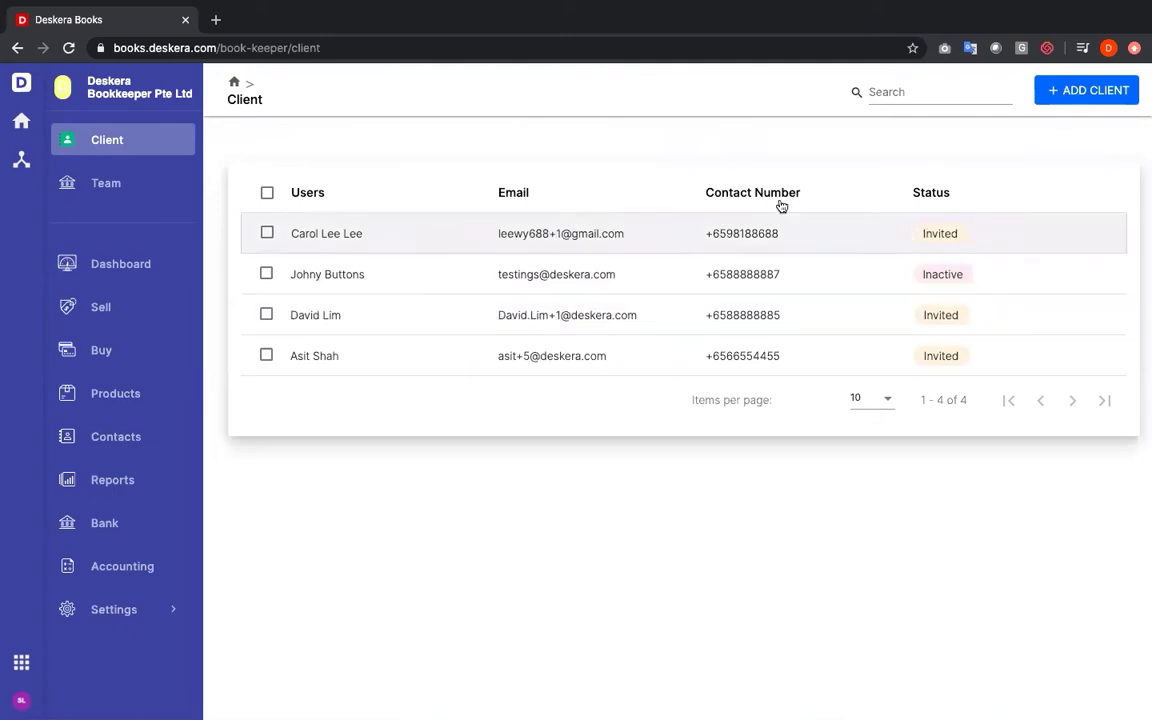
pyautogui.click(1076, 99)
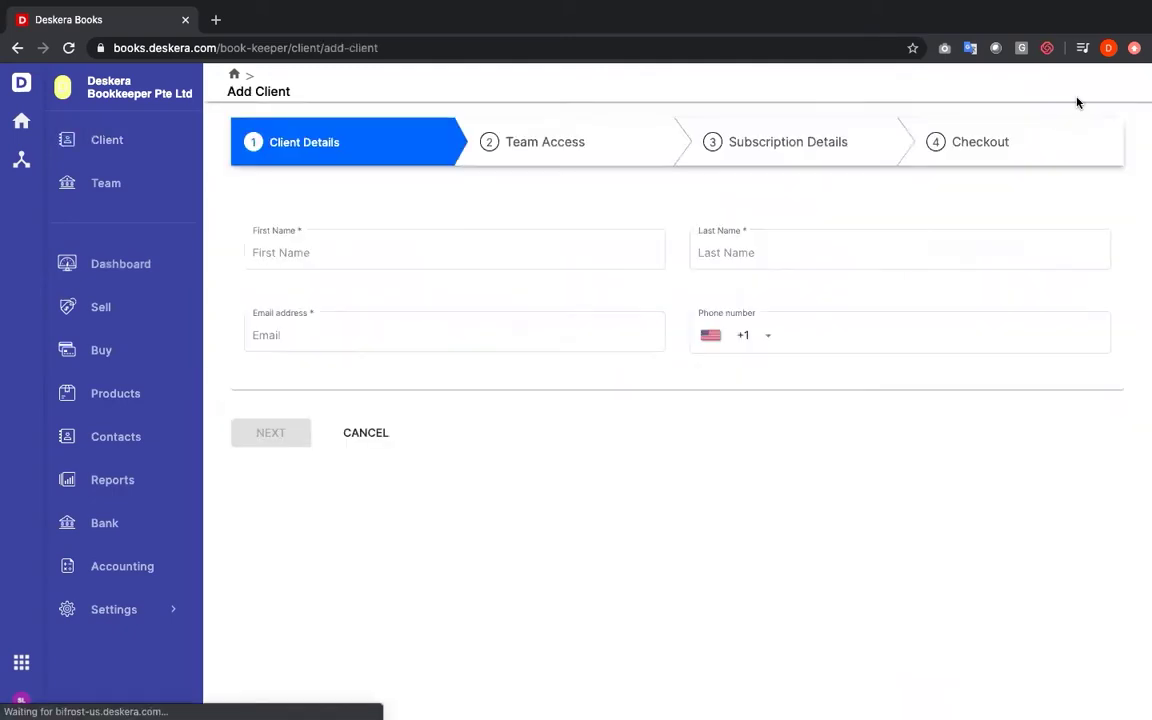
# Enter client name Test Test, the client's e-mail and a Singapore +65 phone number
pyautogui.click(428, 255)
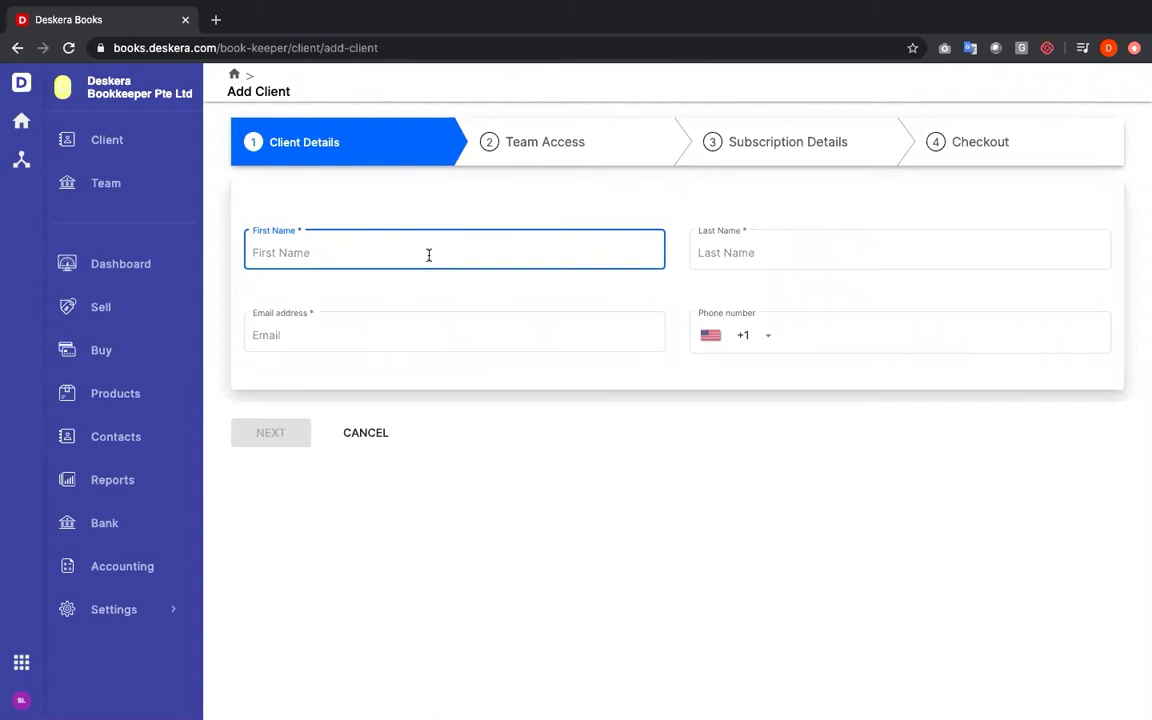
pyautogui.write('Test')
pyautogui.click(760, 252)
pyautogui.write('Te')
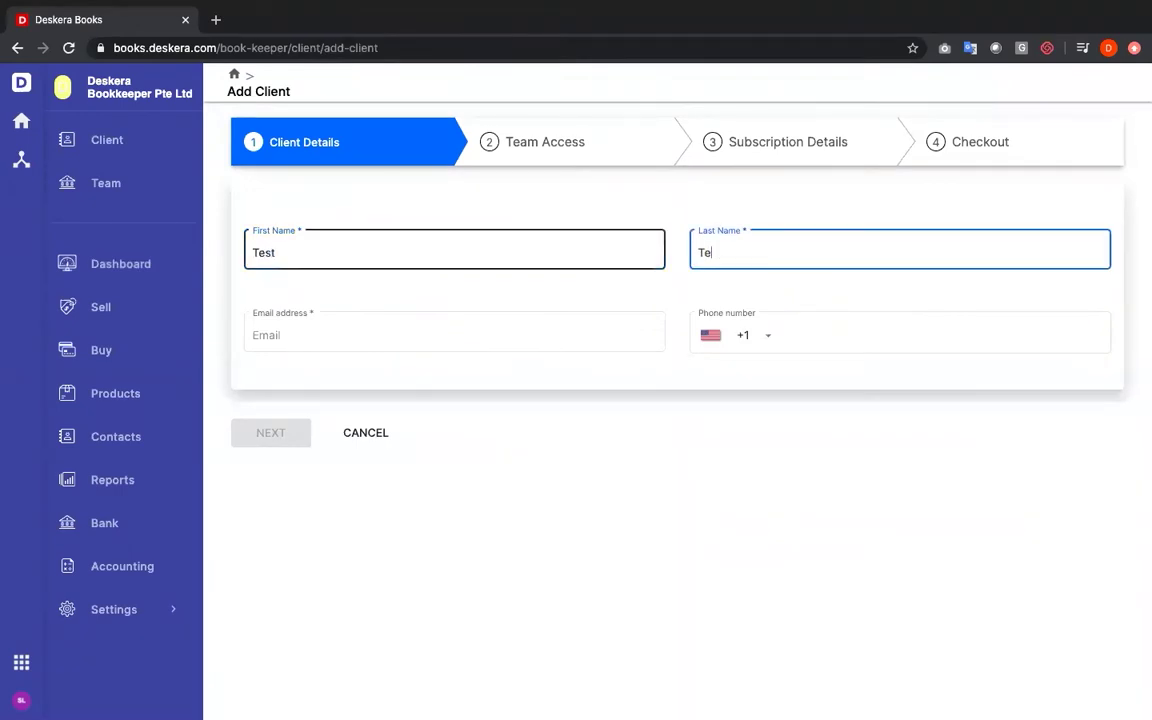
pyautogui.click(454, 335)
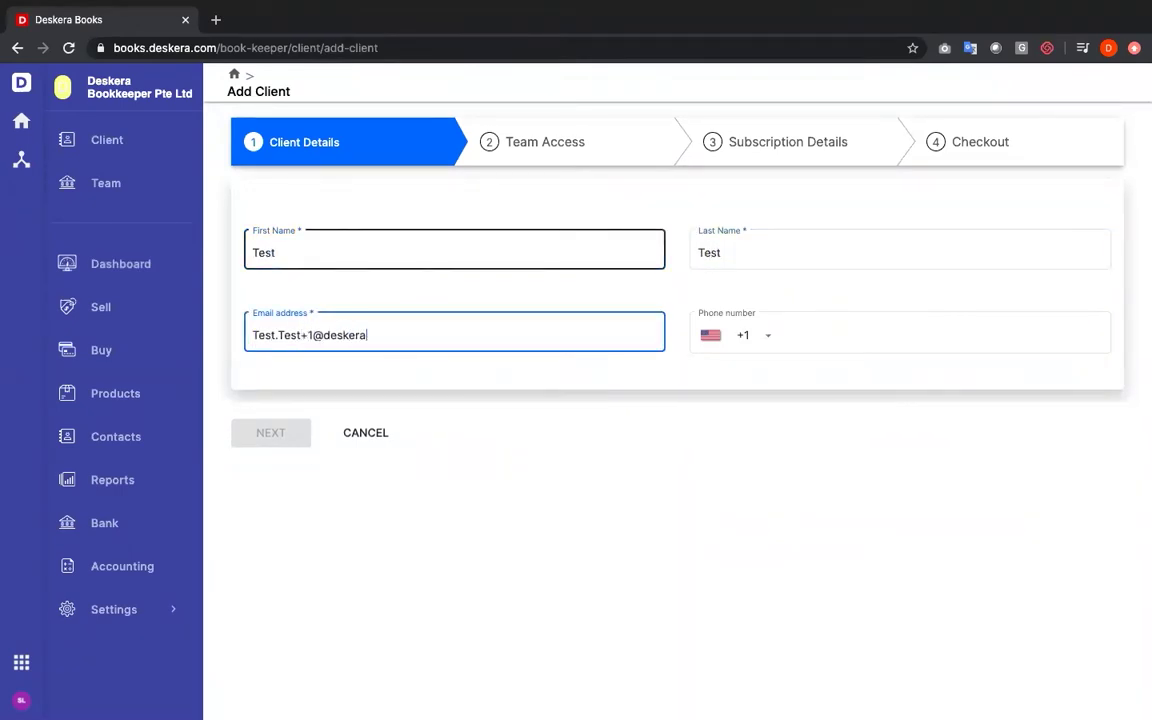
pyautogui.click(755, 336)
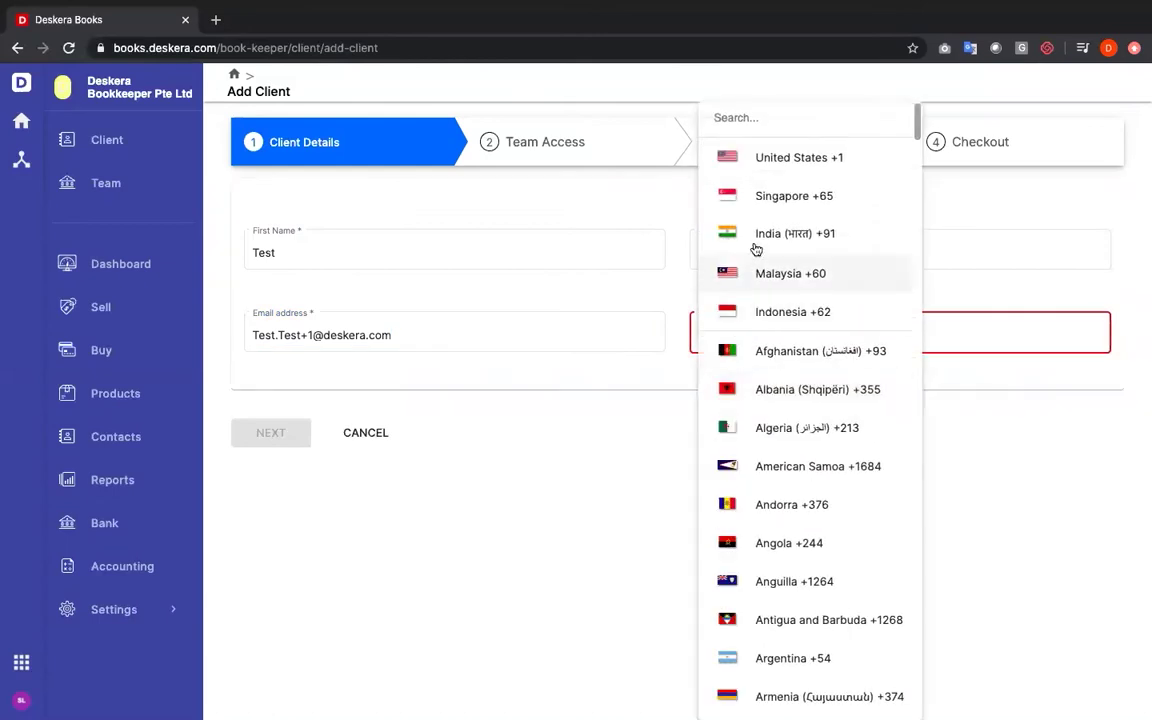
pyautogui.click(761, 198)
pyautogui.write('88888880')
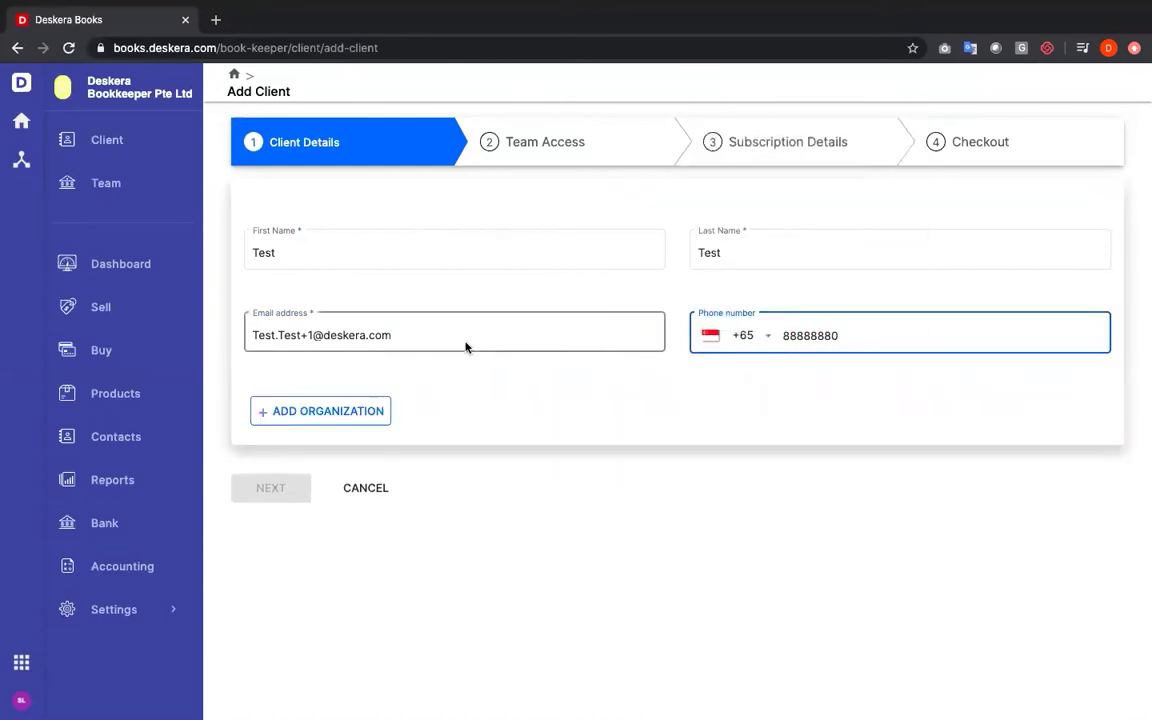
pyautogui.click(280, 413)
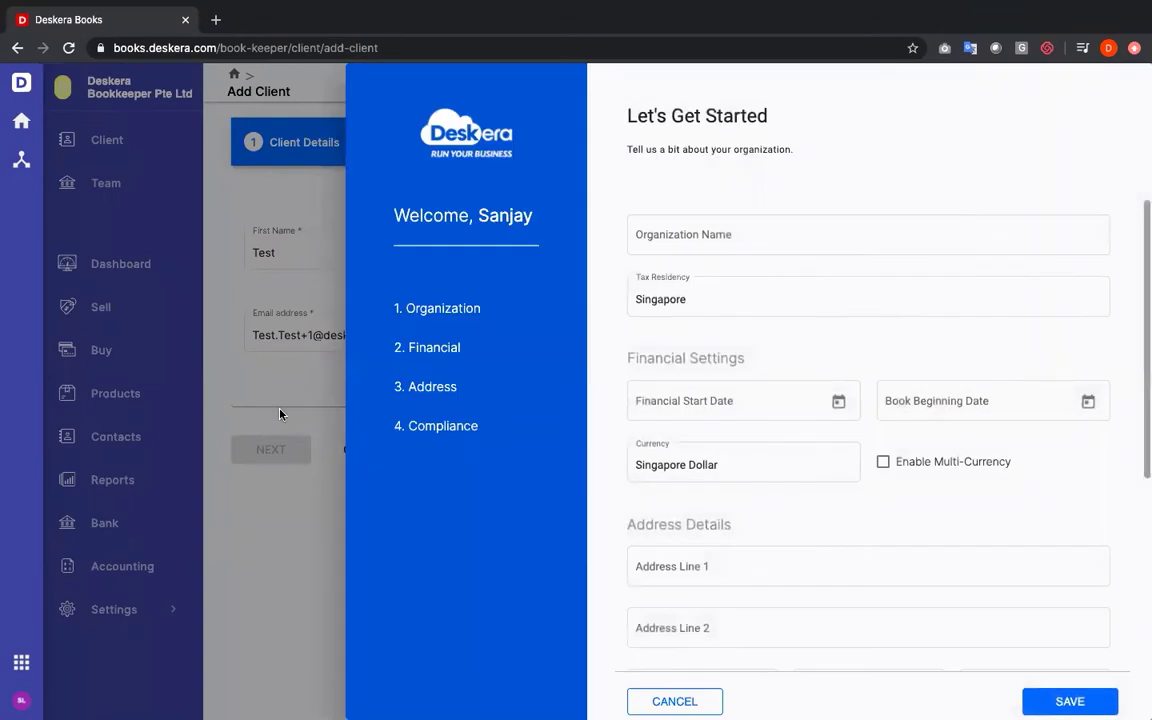
# Name the organization Org, with financial start date 2020-04-01 and book beginning date 2020-05-01
pyautogui.click(774, 236)
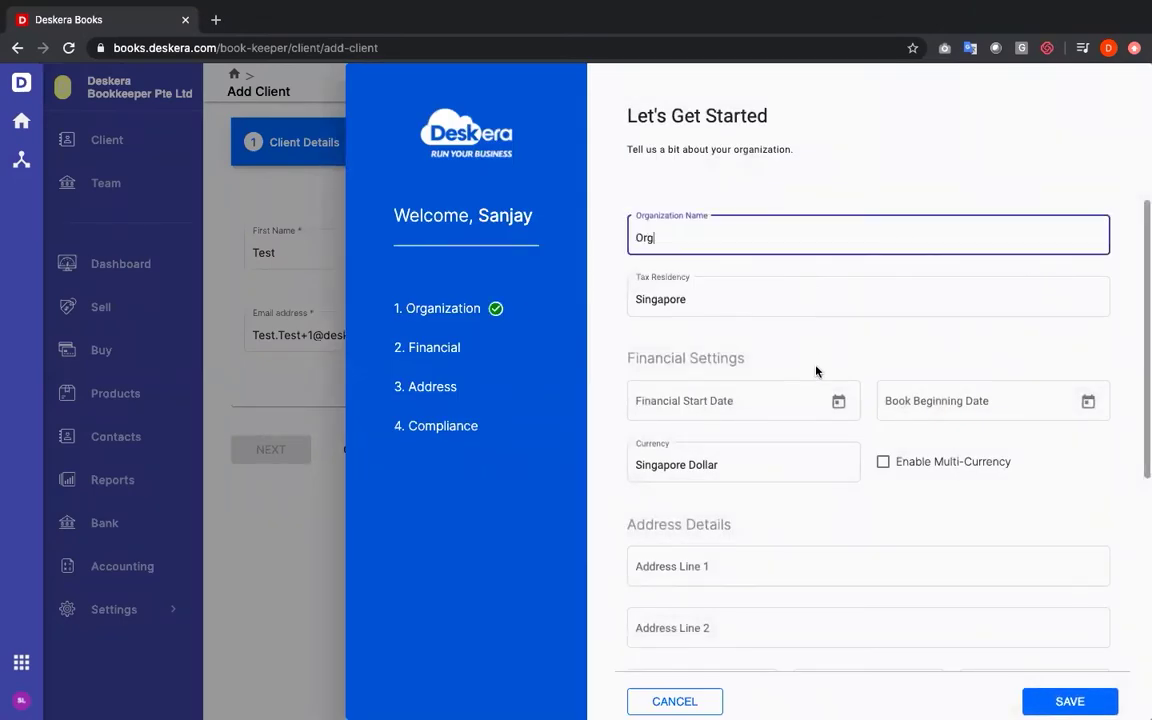
pyautogui.click(838, 401)
pyautogui.click(811, 455)
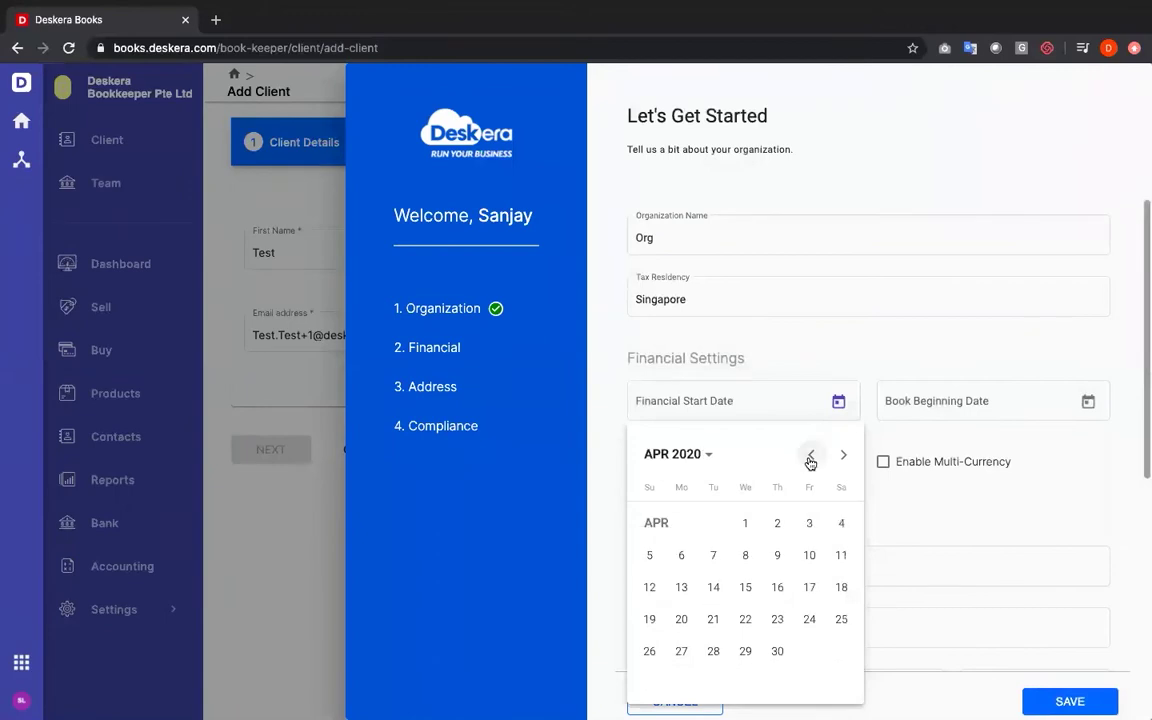
pyautogui.click(745, 523)
pyautogui.click(1088, 400)
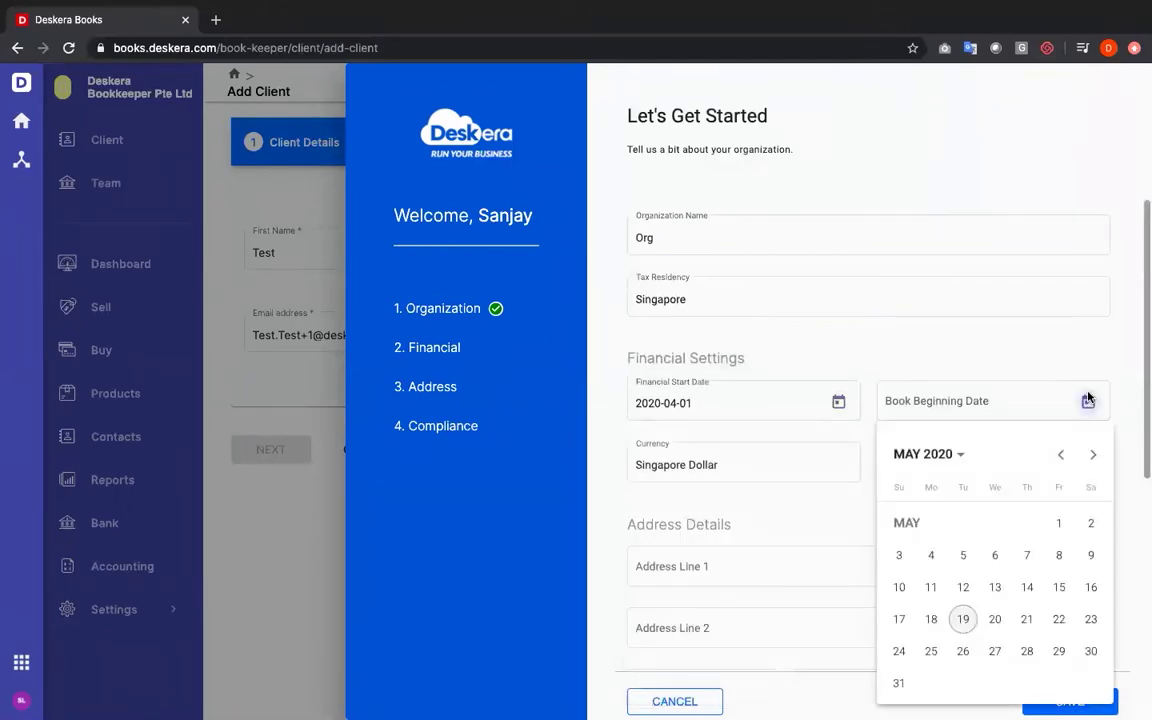
pyautogui.click(1056, 522)
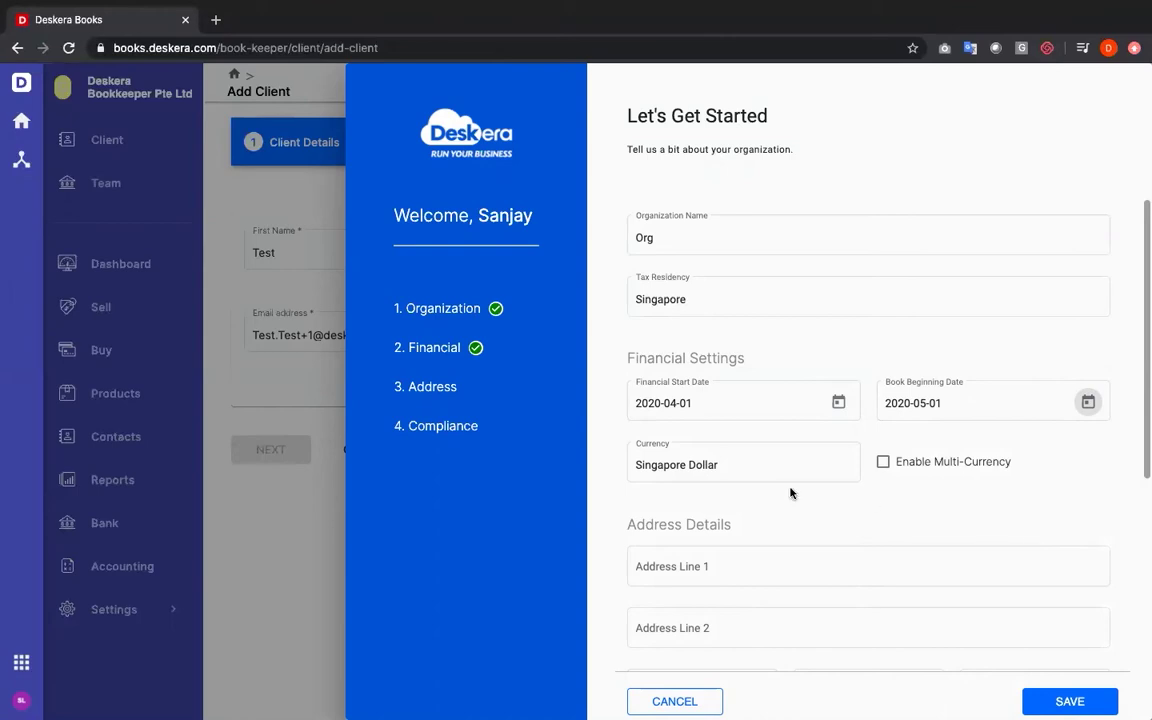
# Enter the organization's Singapore street address, letting the suggestion fill city and zip
pyautogui.scroll(-3, 949, 487)
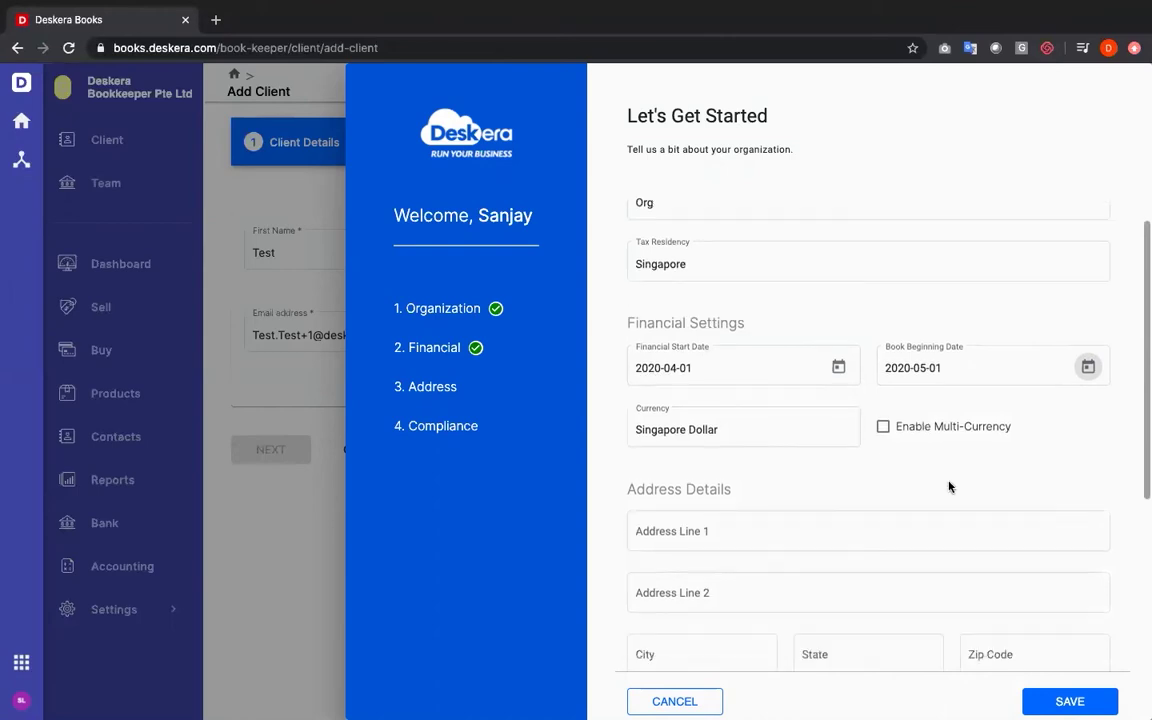
pyautogui.click(833, 410)
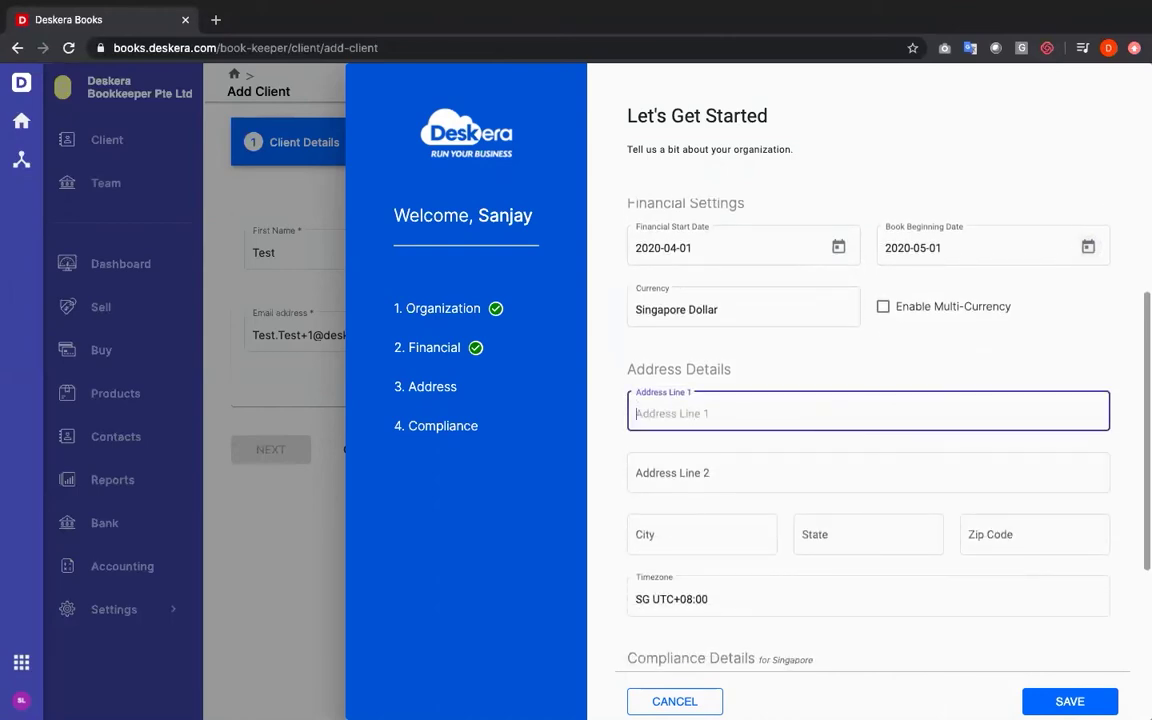
pyautogui.write('1 Raffles Plac')
pyautogui.click(810, 451)
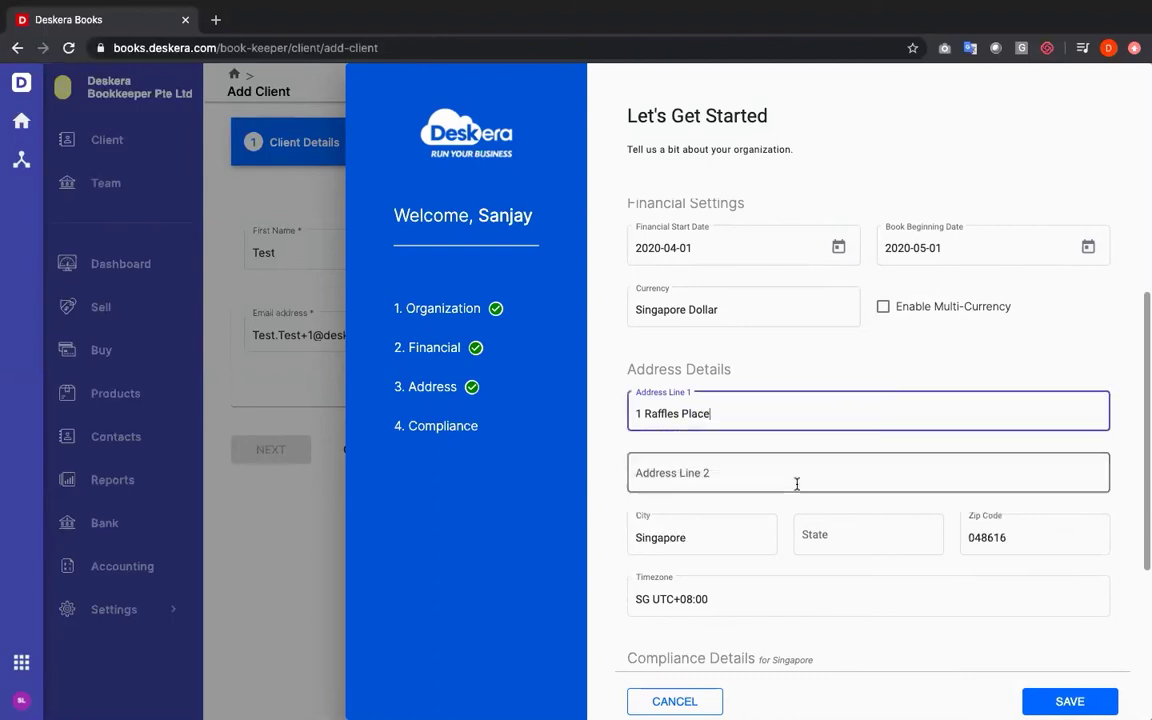
# Enter the organization's GST number and use the same value as its UEN number
pyautogui.scroll(-3, 797, 491)
pyautogui.scroll(-1, 739, 465)
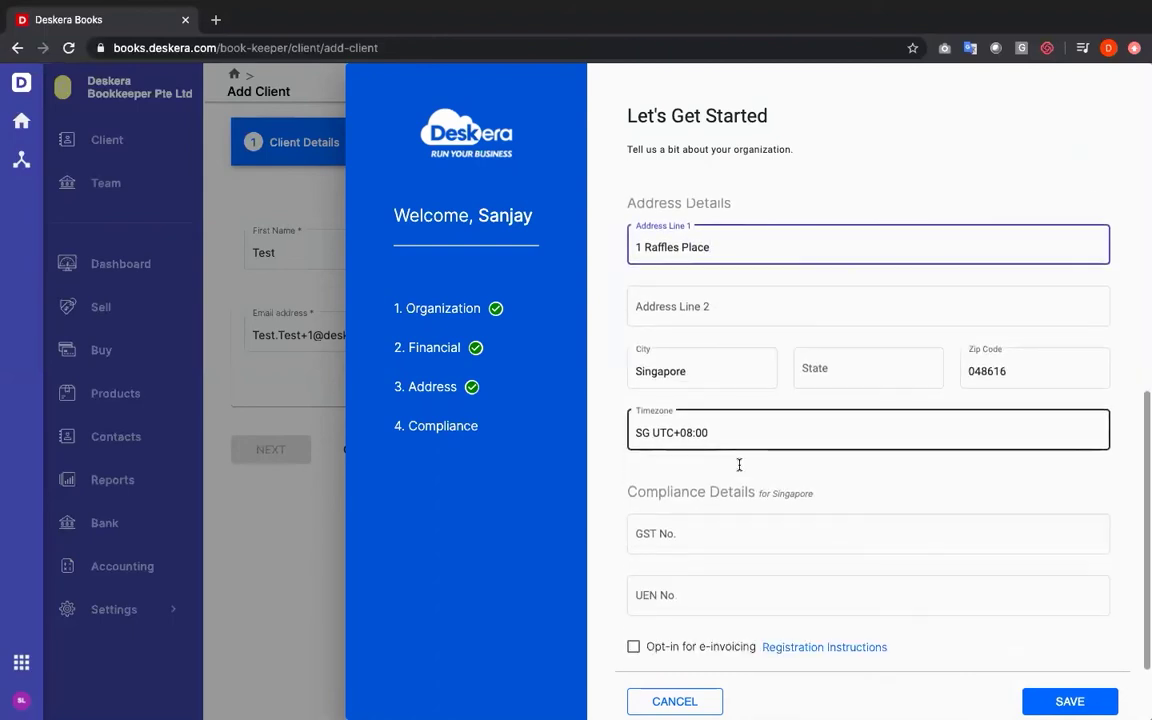
pyautogui.click(717, 537)
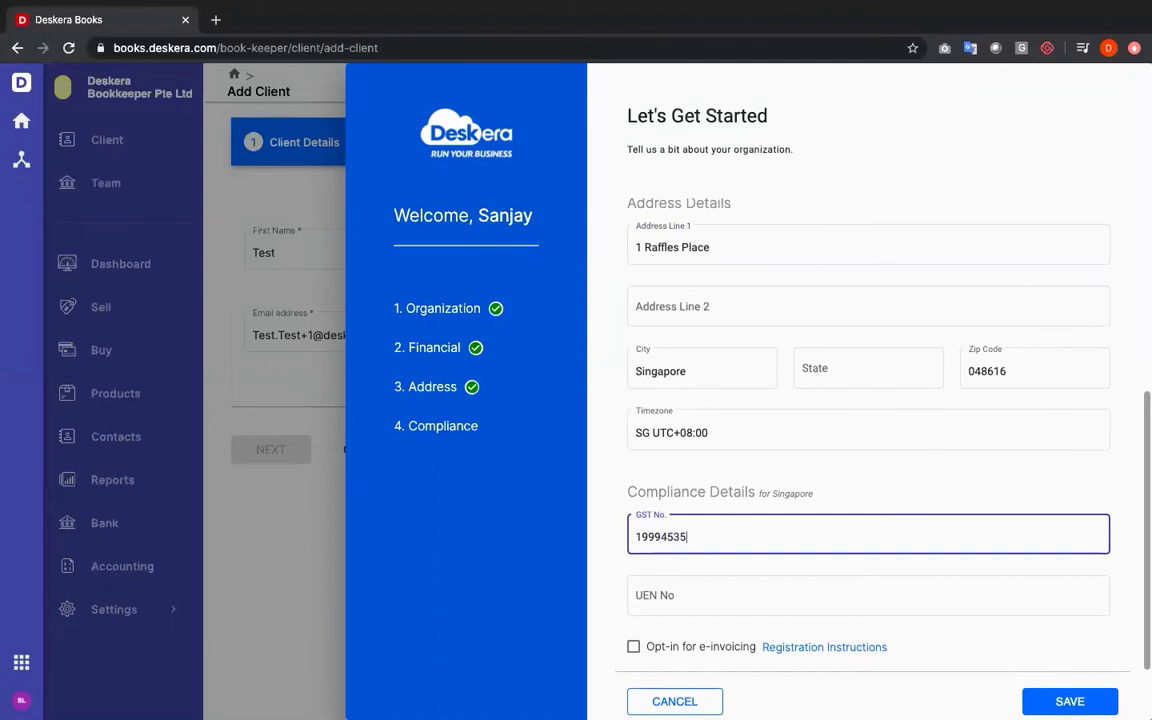
pyautogui.click(652, 595)
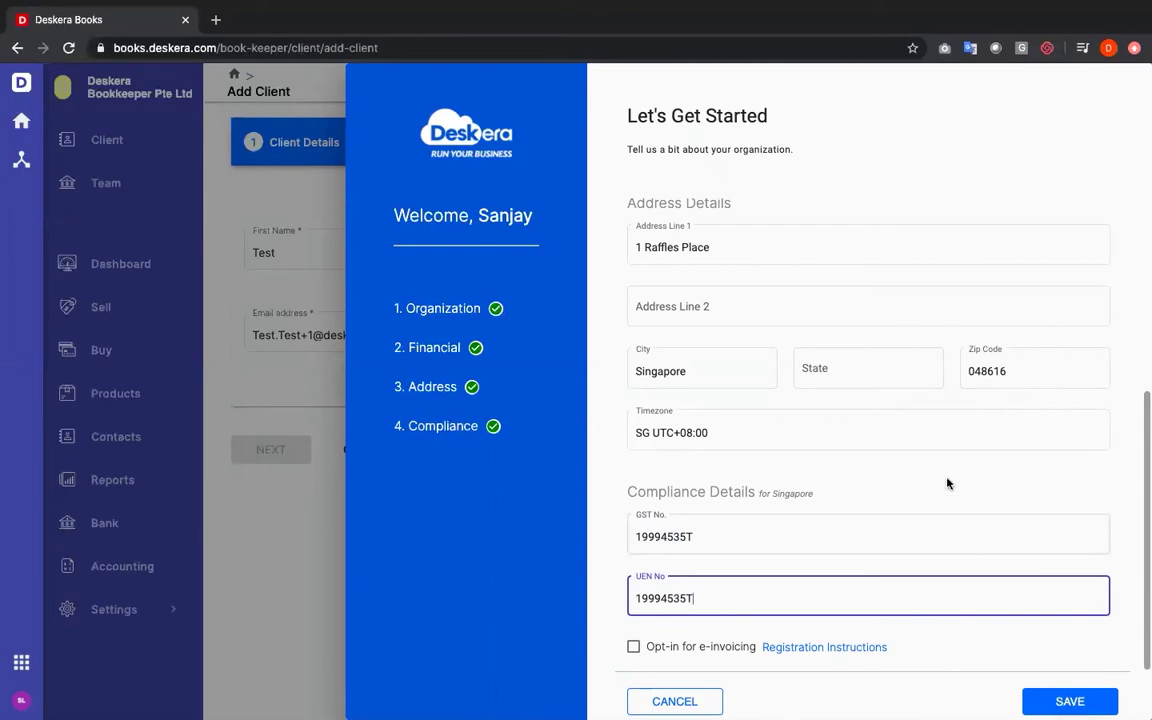
# Rename the organization to 'Best Org' and submit the organization details
pyautogui.scroll(5, 948, 483)
pyautogui.click(637, 237)
pyautogui.write('B')
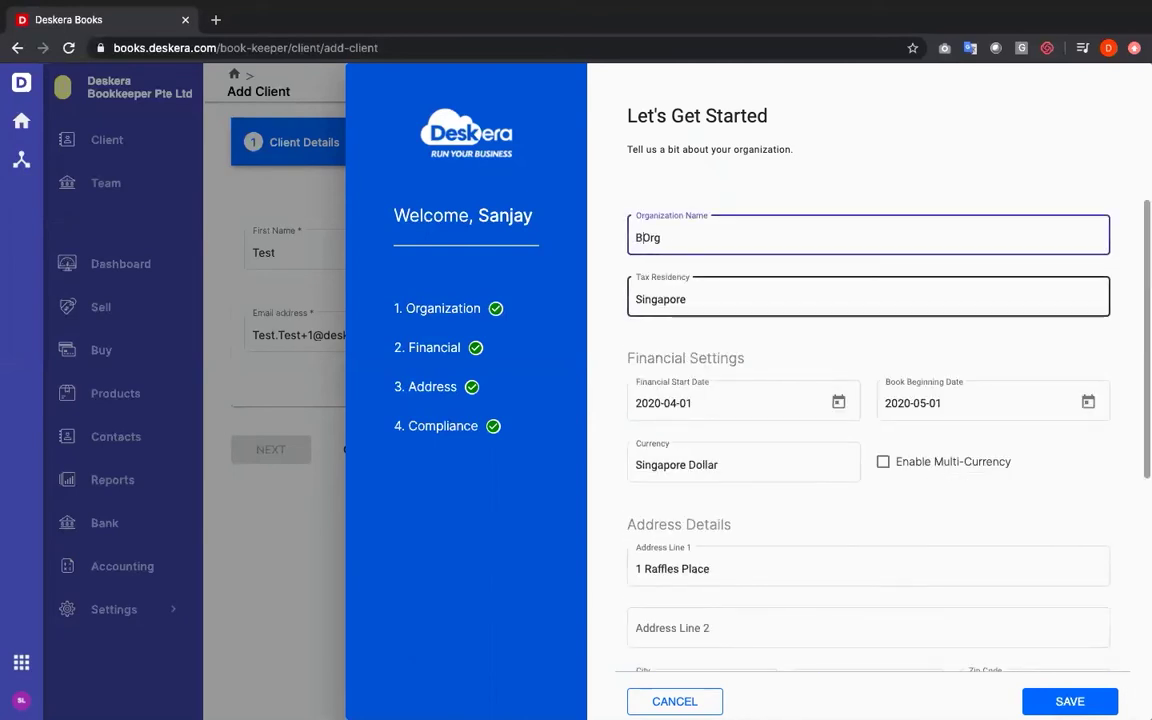
pyautogui.write('est')
pyautogui.press('Return')
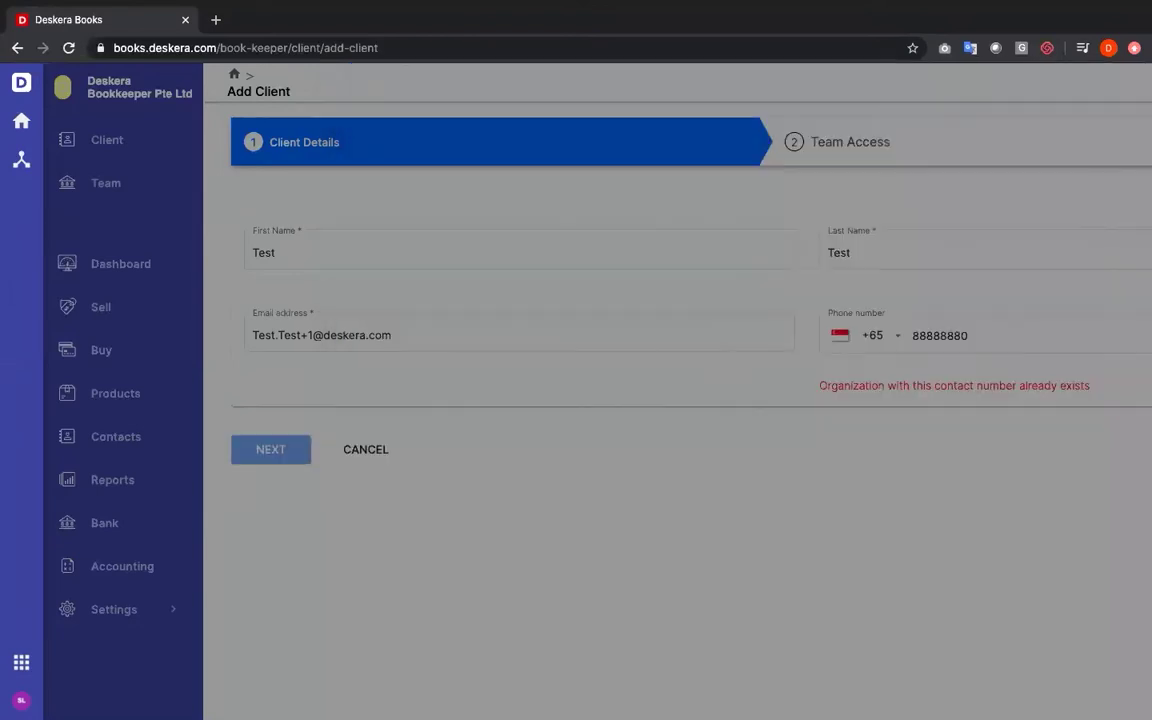
# Correct the last digits of the client's phone number and proceed to Team Access
pyautogui.click(887, 348)
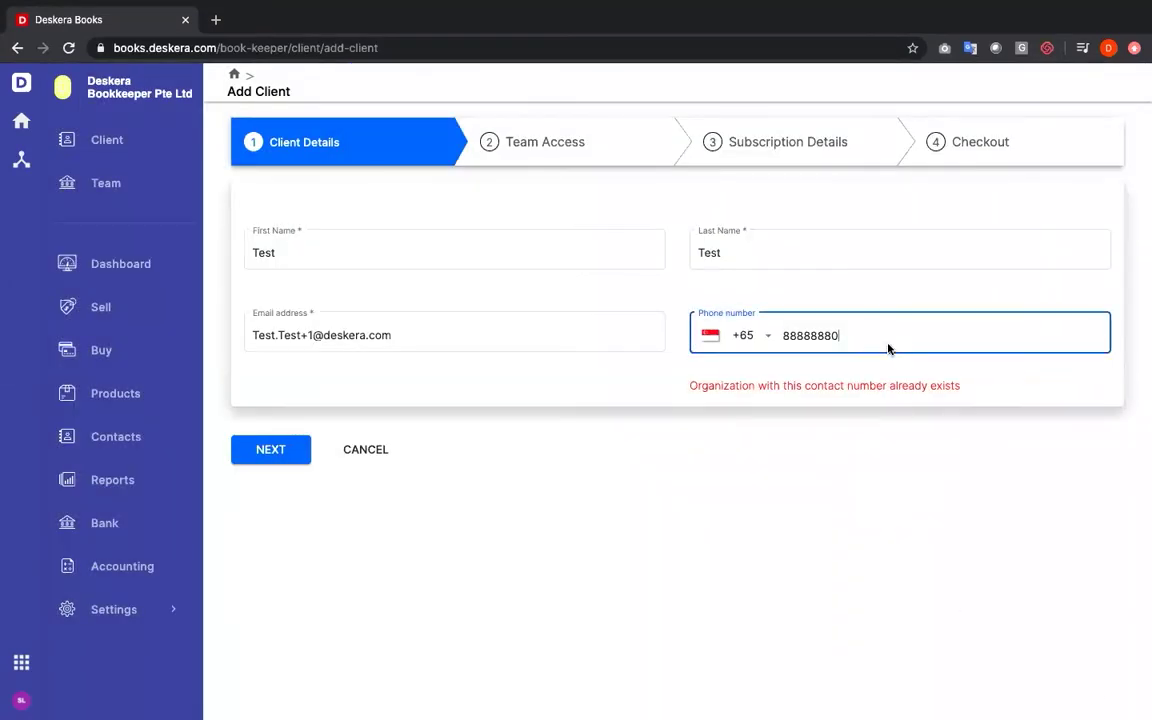
pyautogui.press('BackSpace')
pyautogui.press('BackSpace')
pyautogui.write('70')
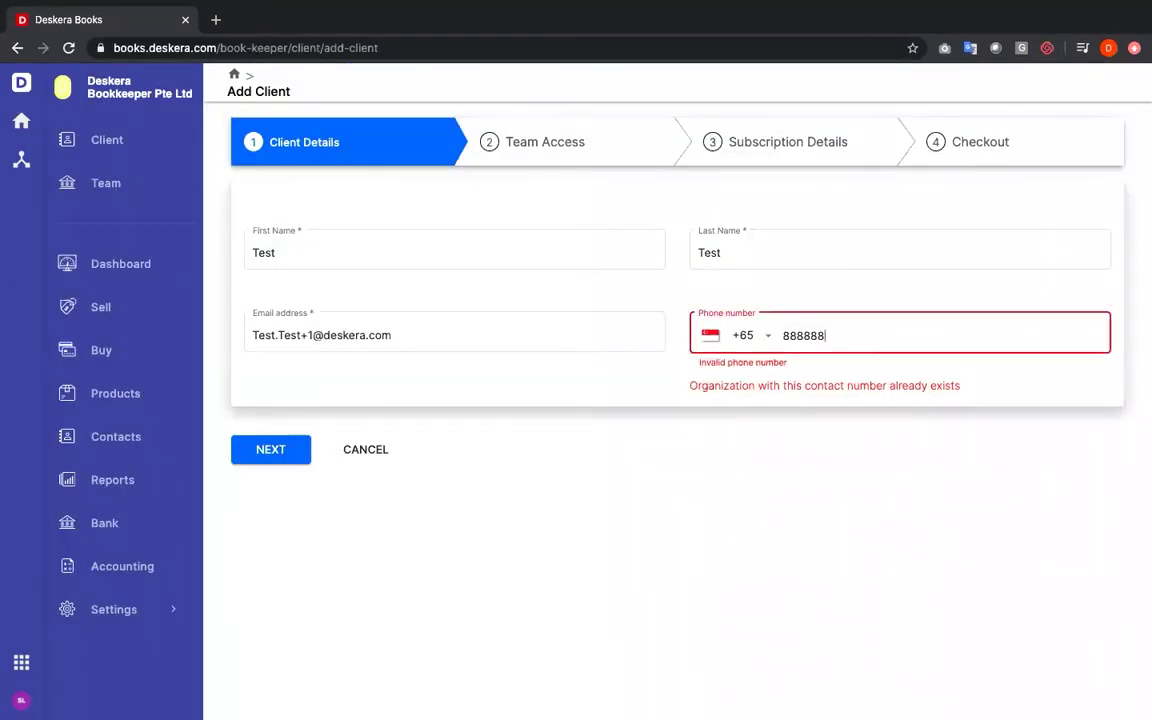
pyautogui.click(262, 449)
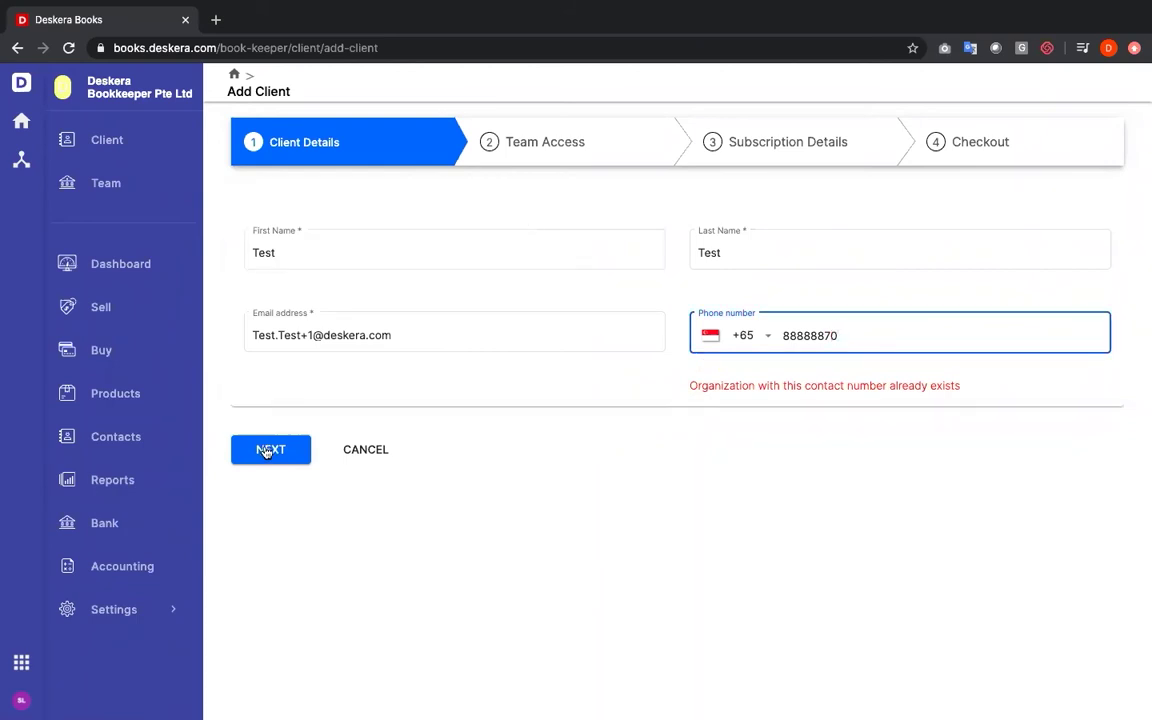
# Grant the first teammate access to the client, removing a second teammate added by mistake
pyautogui.click(375, 301)
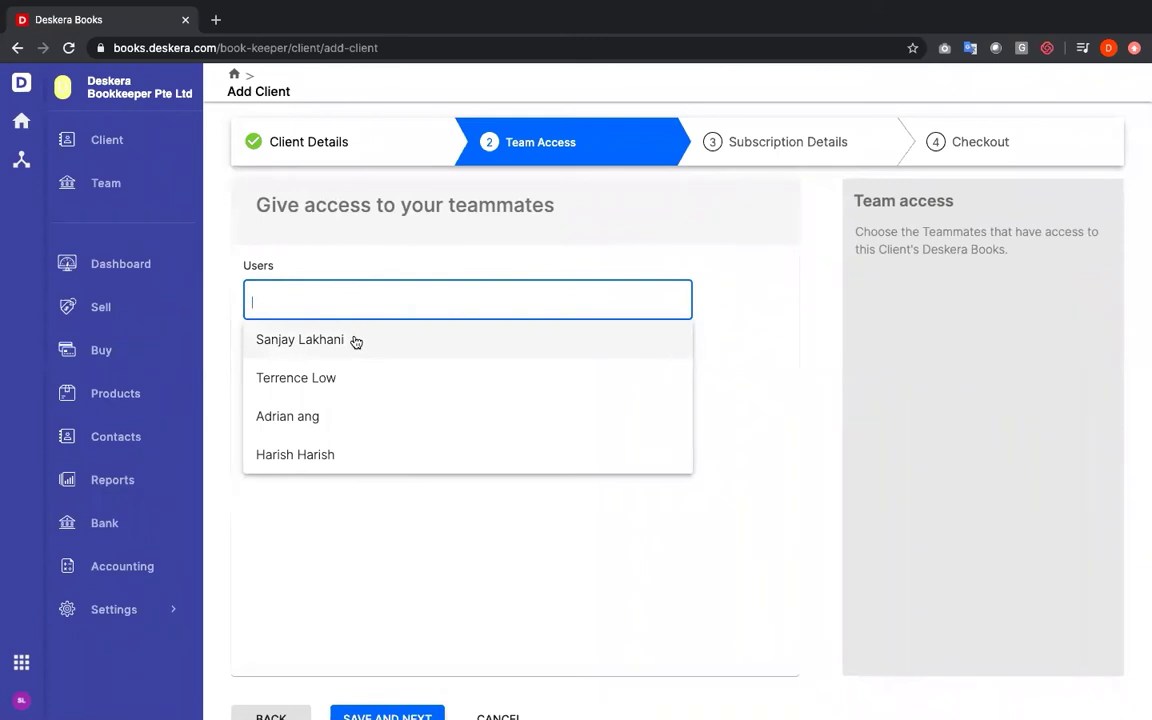
pyautogui.click(355, 339)
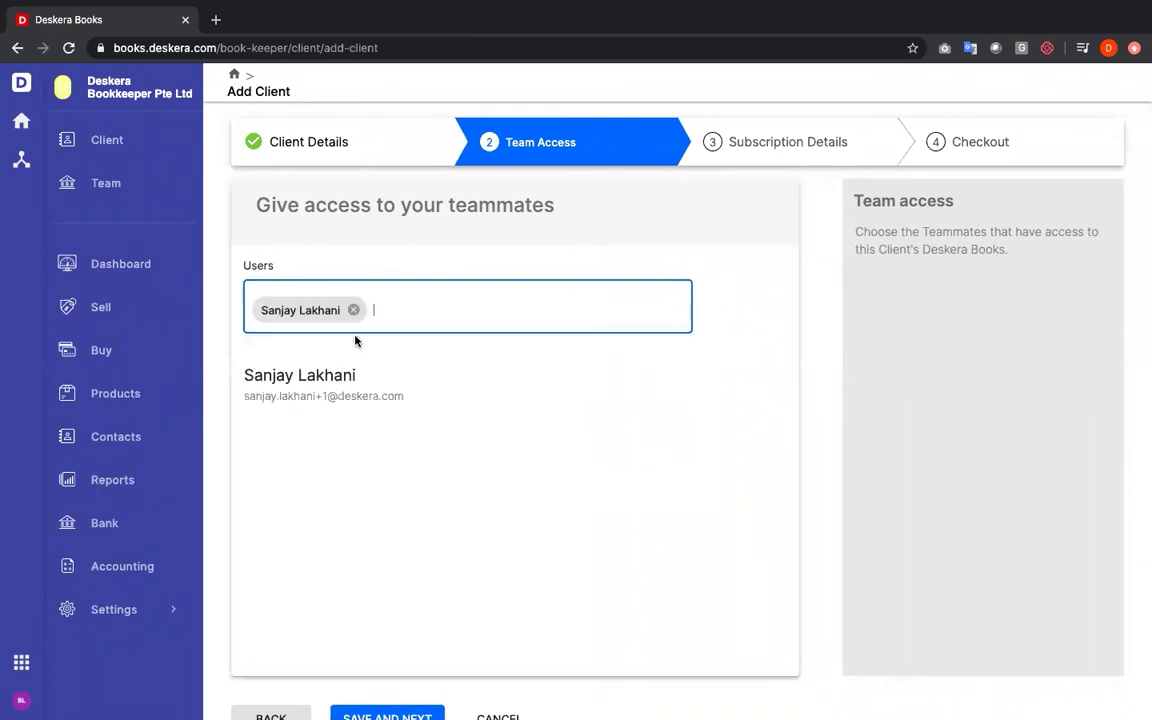
pyautogui.click(409, 303)
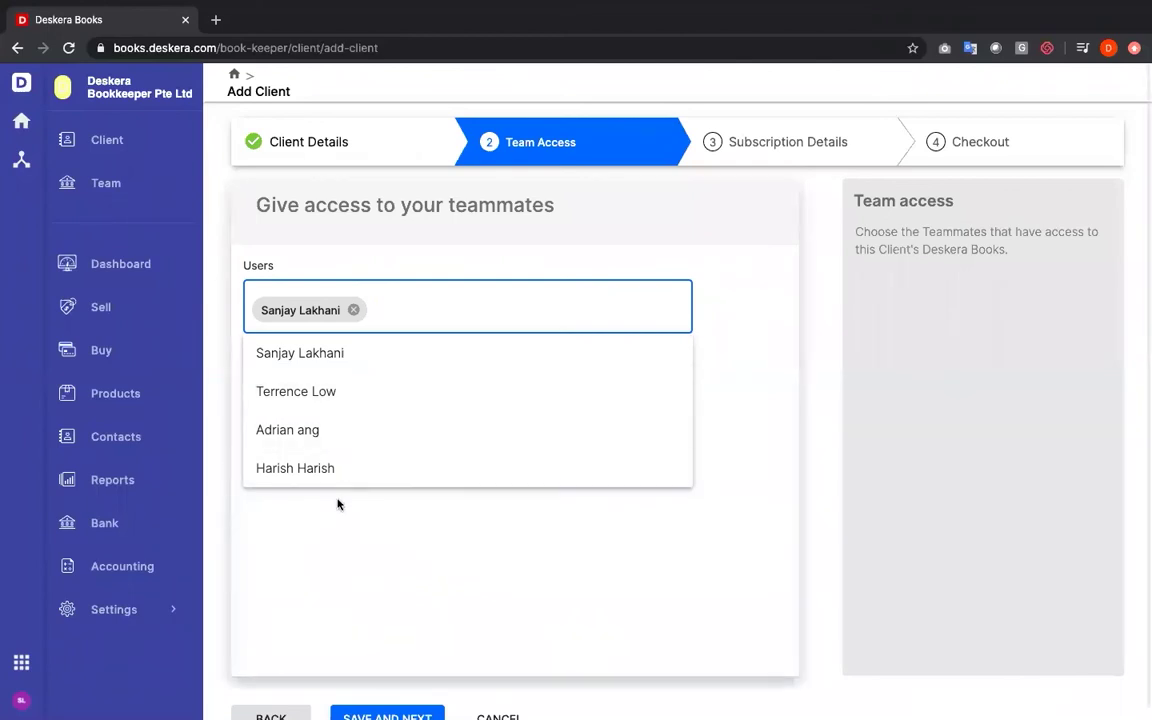
pyautogui.click(376, 397)
pyautogui.click(467, 309)
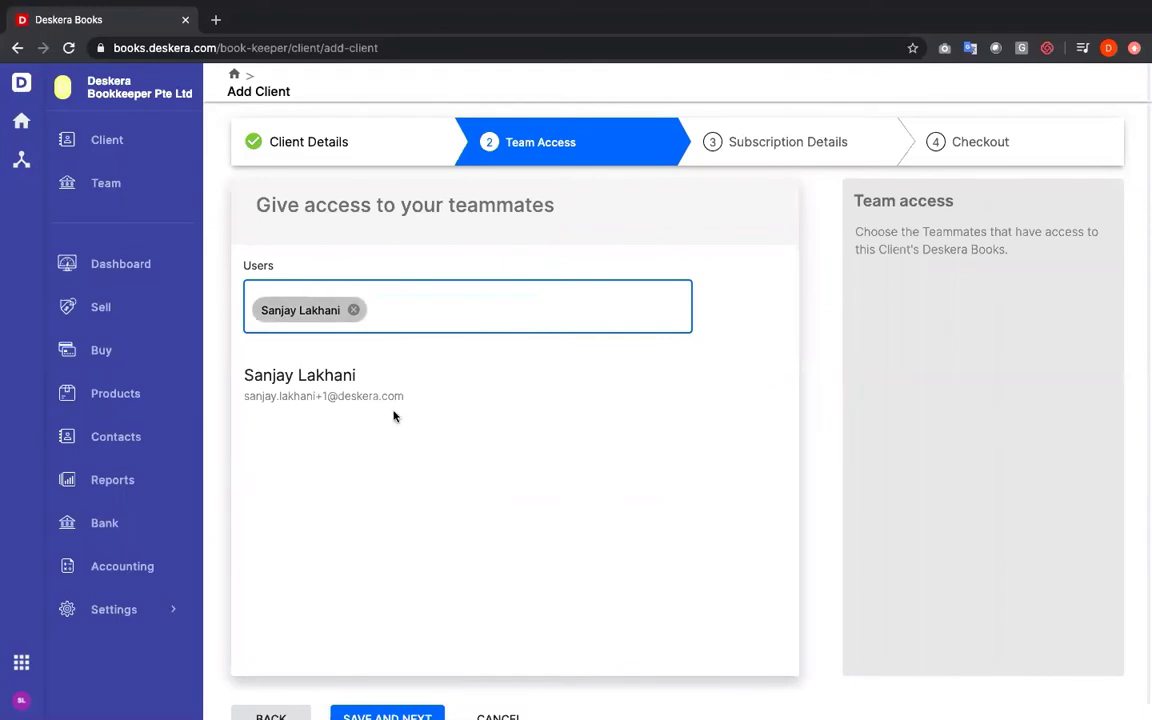
# Save the new client, compare yearly and monthly plan prices, and return to the client list
pyautogui.click(387, 715)
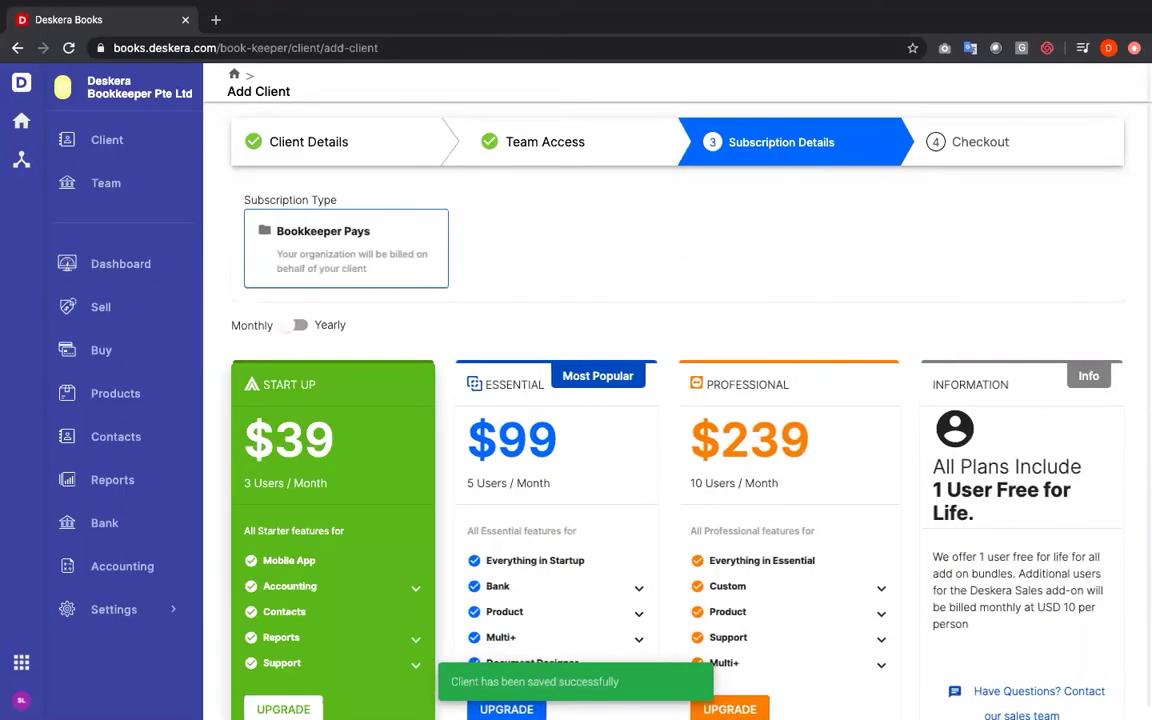
pyautogui.scroll(-1, 370, 604)
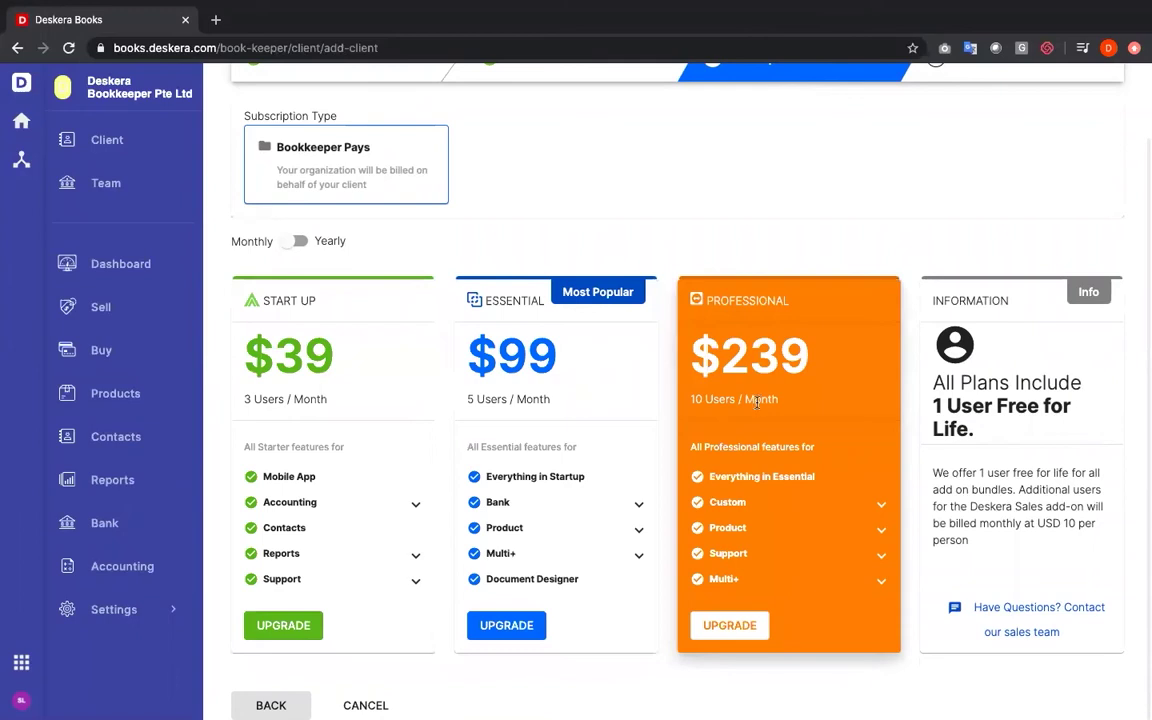
pyautogui.scroll(2, 631, 412)
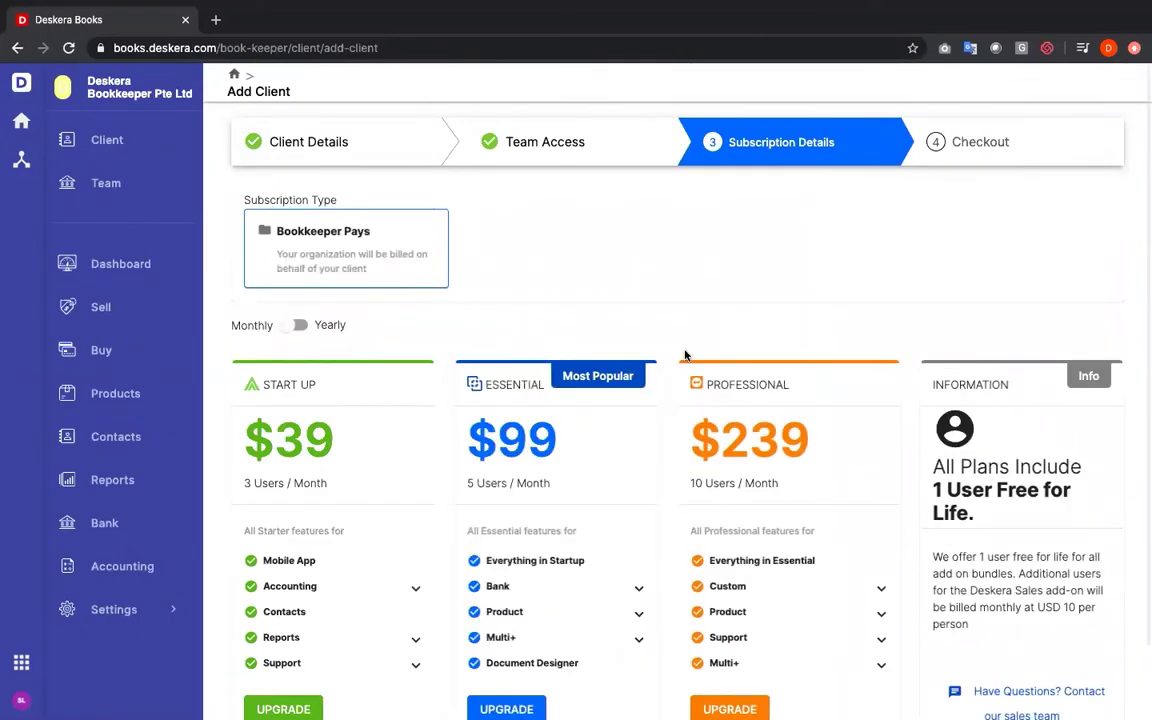
pyautogui.click(300, 325)
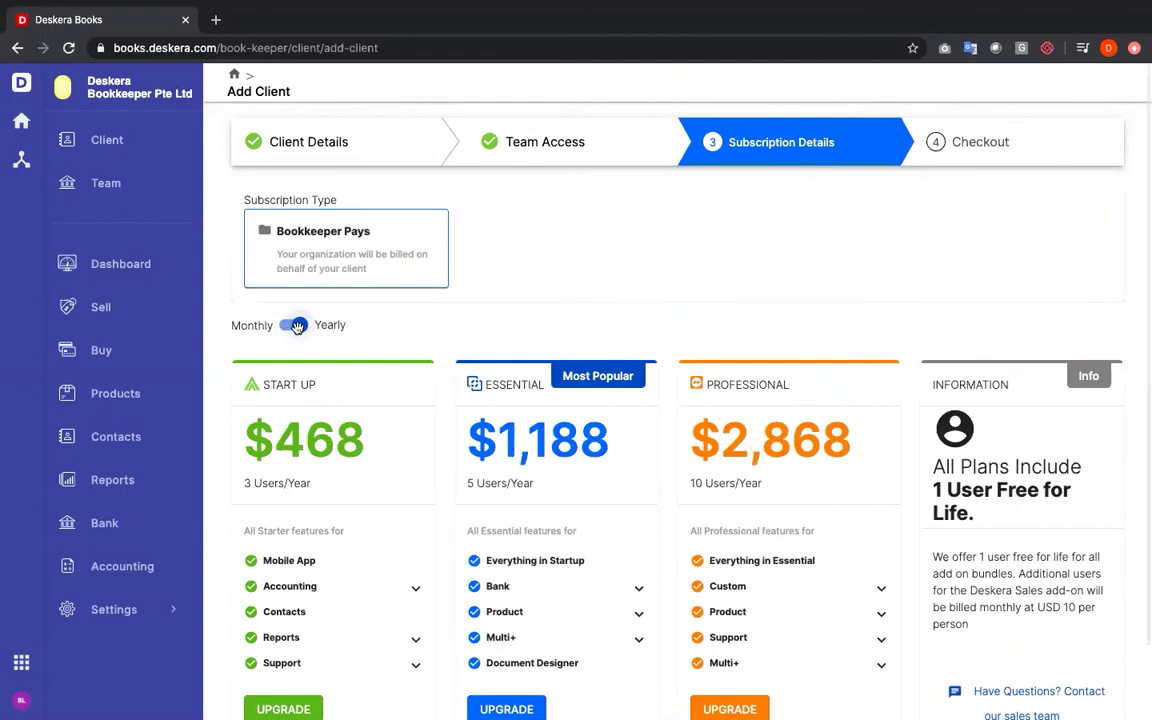
pyautogui.click(288, 326)
pyautogui.scroll(-2, 355, 406)
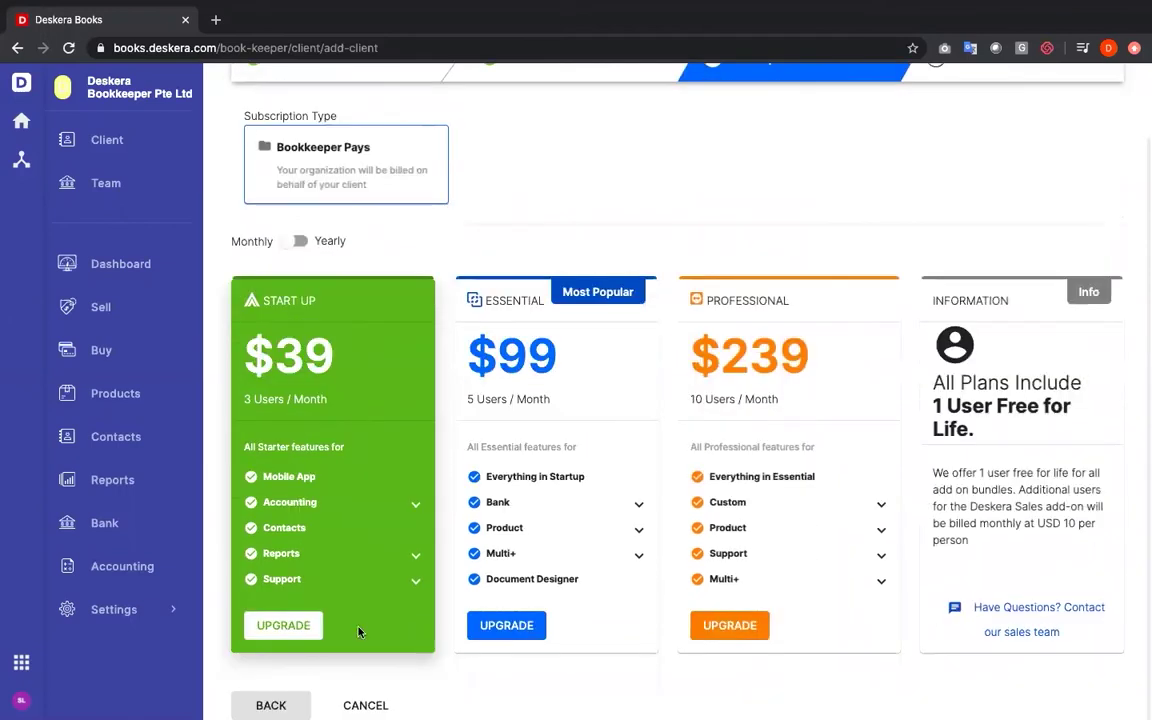
pyautogui.click(366, 705)
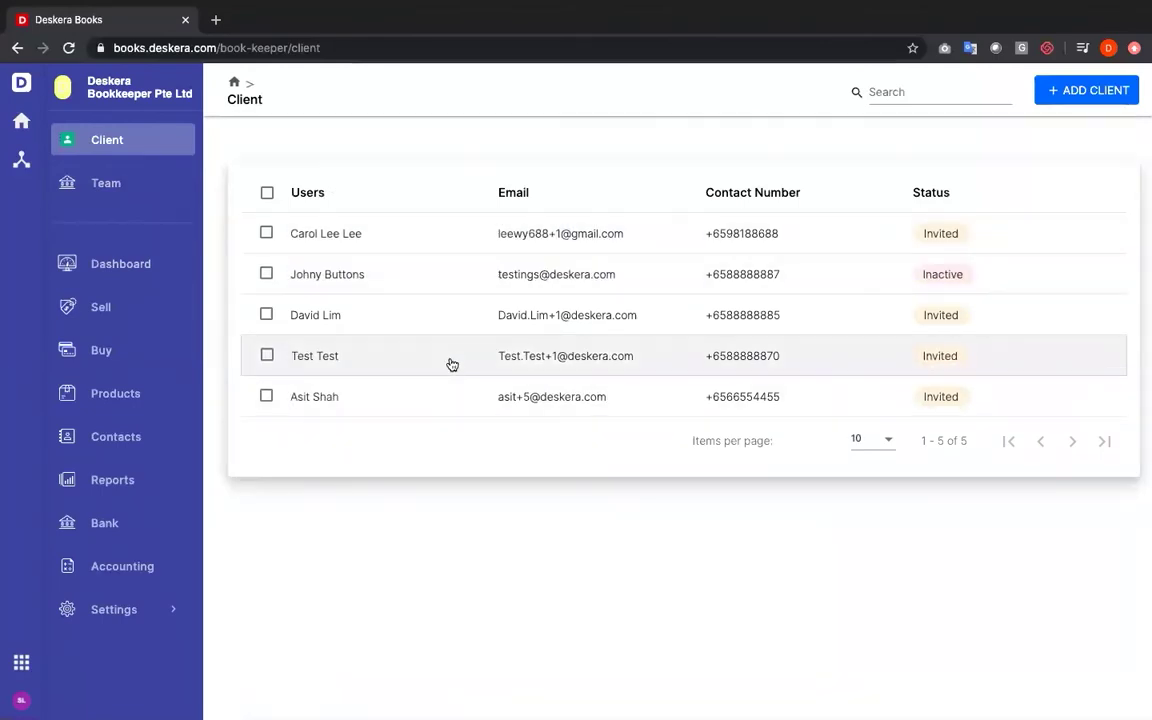
# Open the Test Test client and list the teammates available on its Team Access step
pyautogui.click(452, 366)
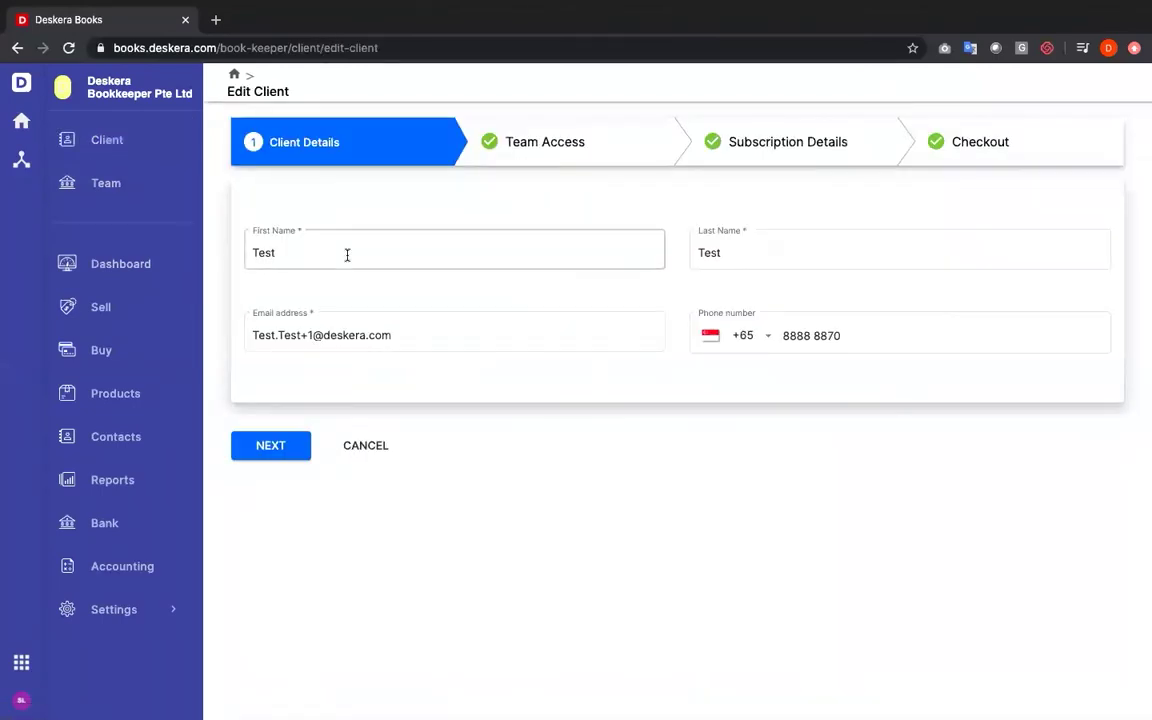
pyautogui.click(270, 449)
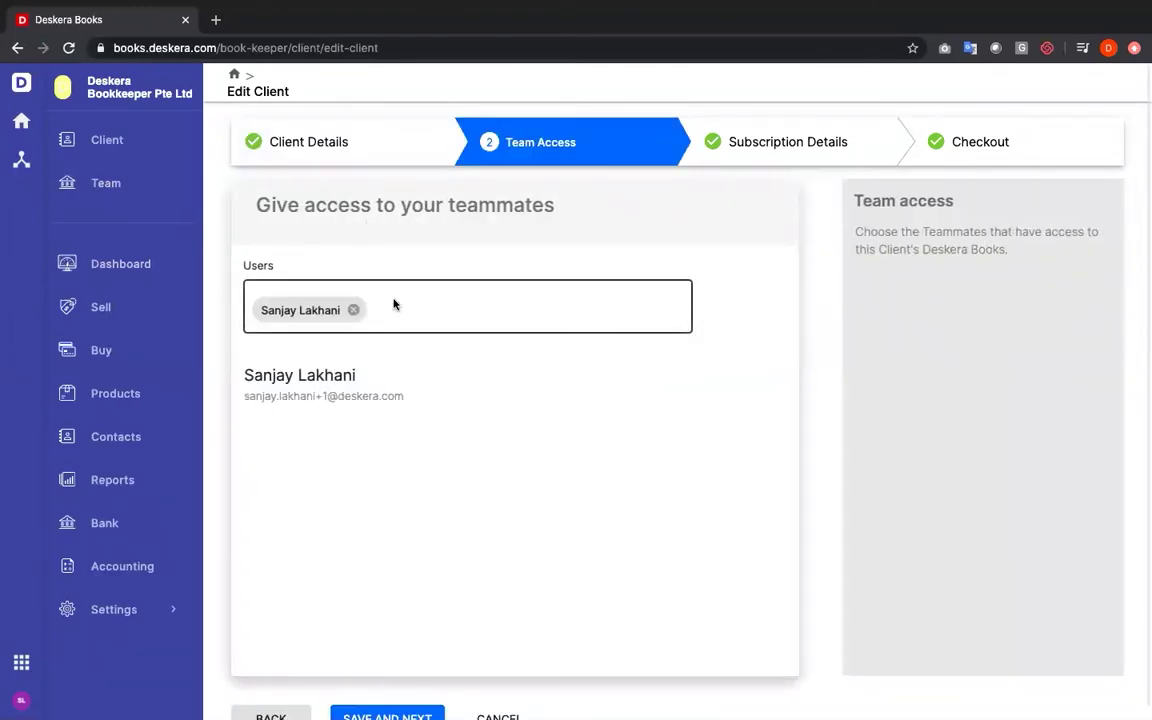
pyautogui.click(393, 304)
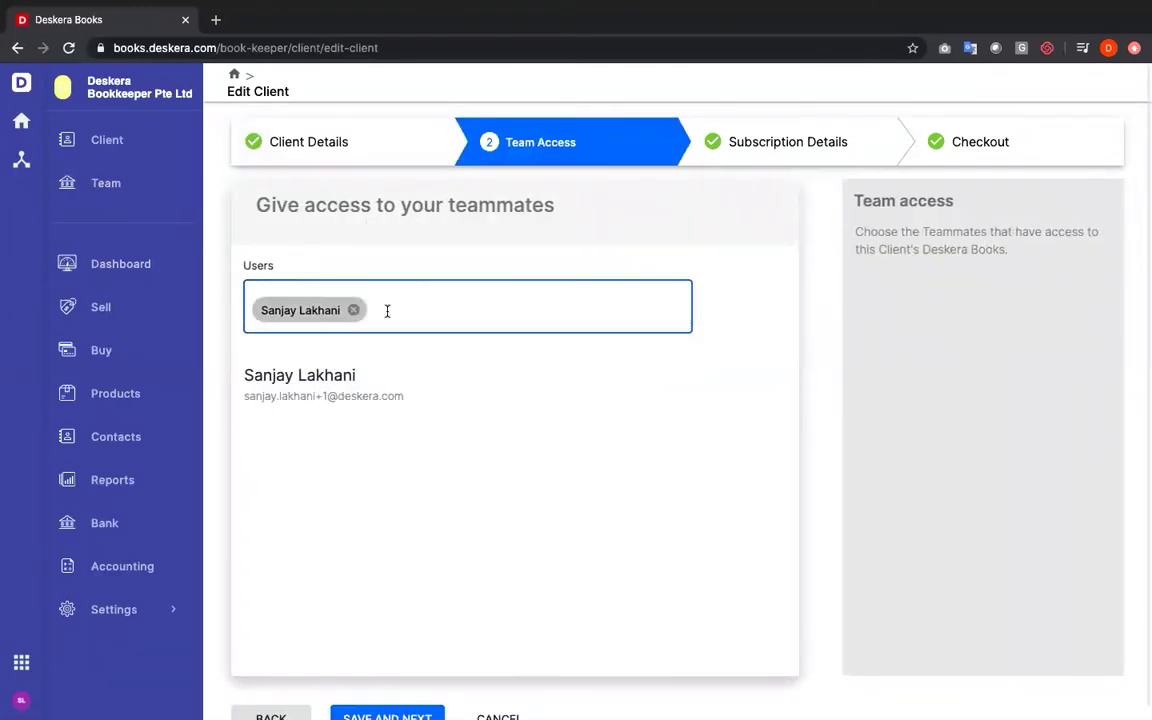
pyautogui.click(387, 311)
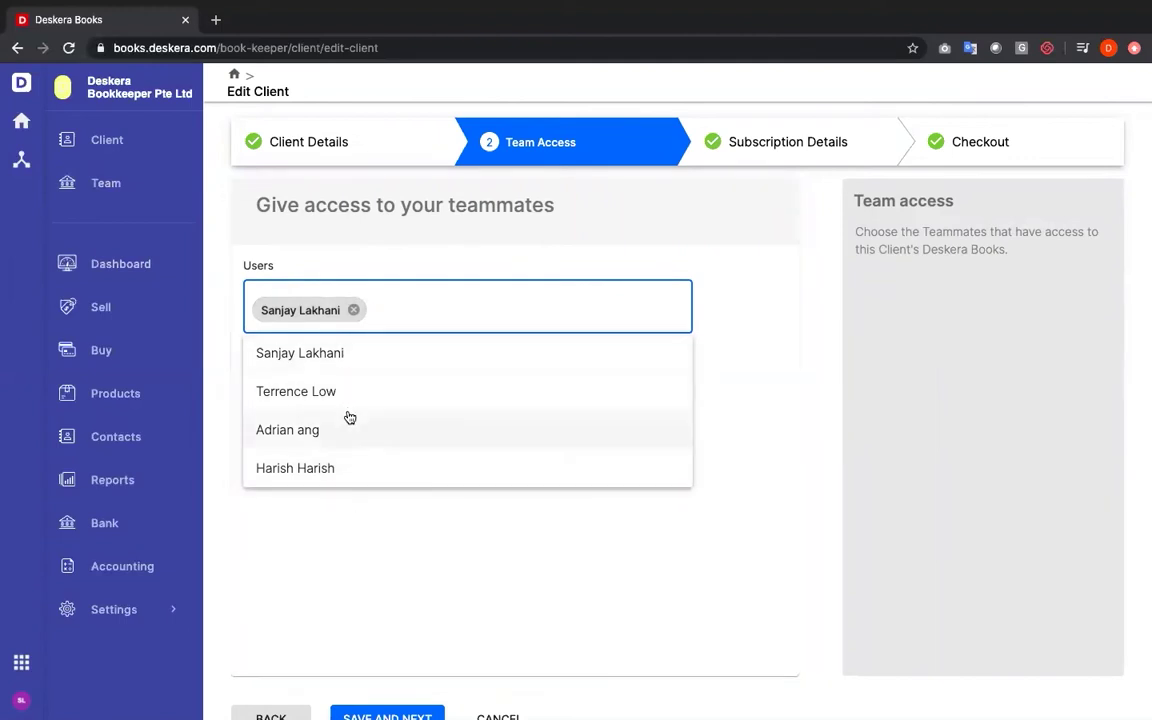
# From the Team page, start adding a teammate and enter their first name
pyautogui.click(100, 182)
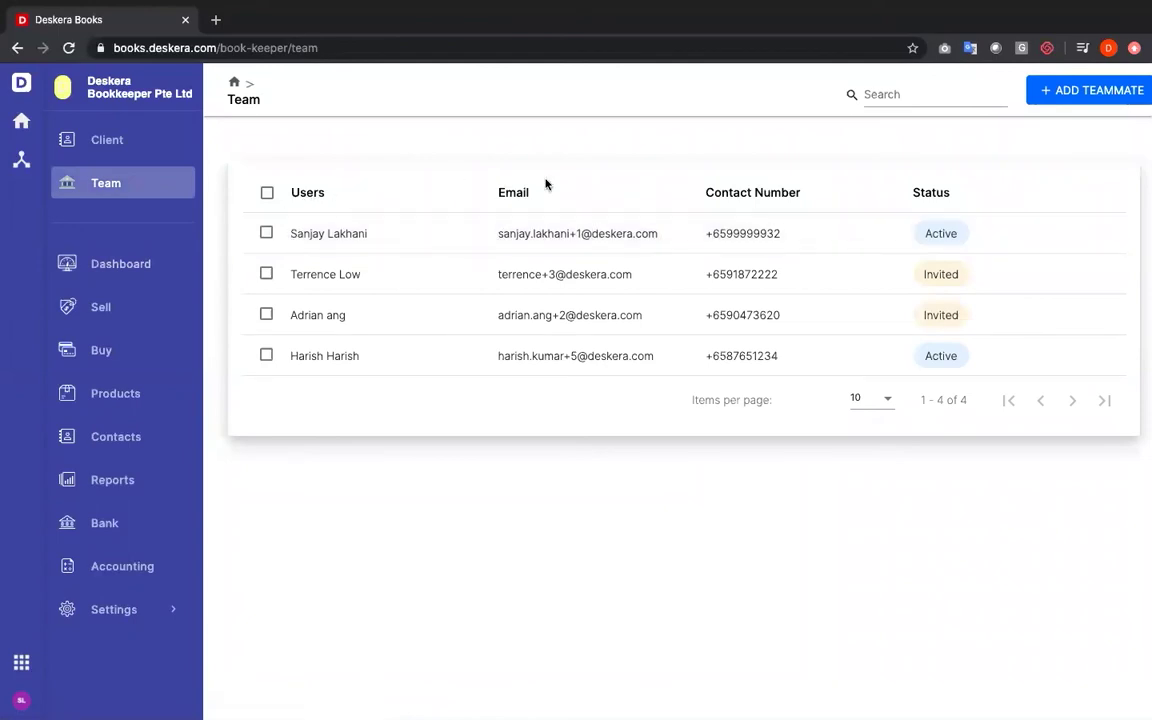
pyautogui.click(1068, 82)
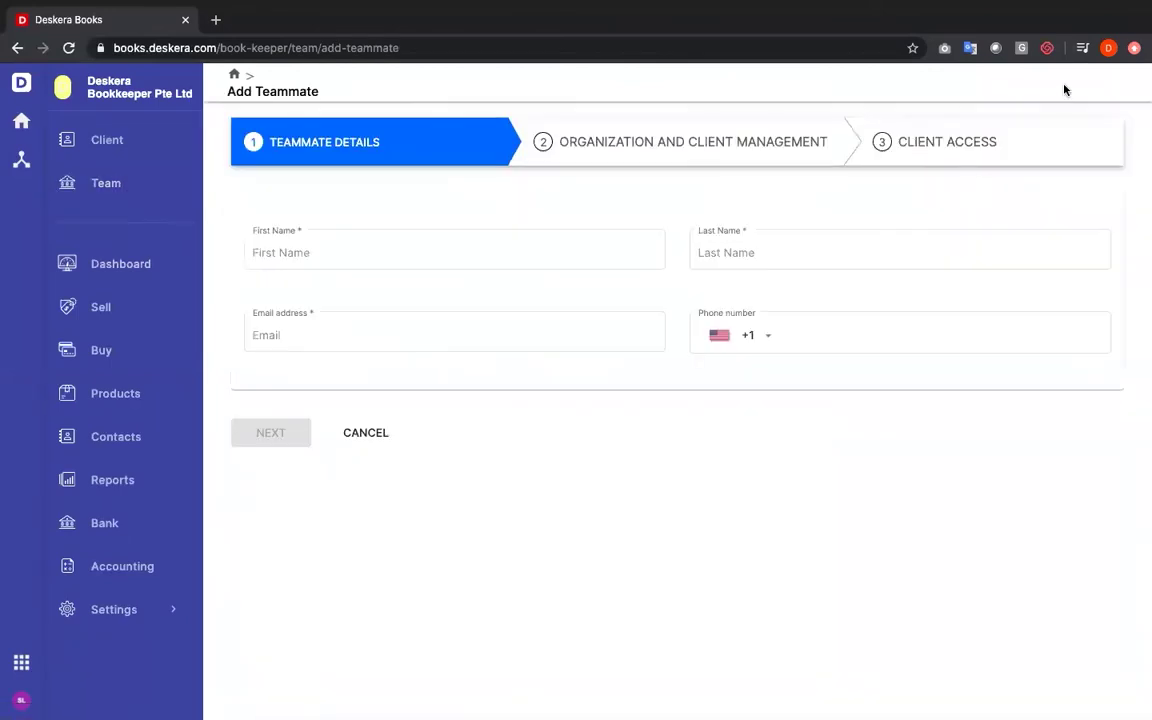
pyautogui.click(541, 254)
pyautogui.write('D')
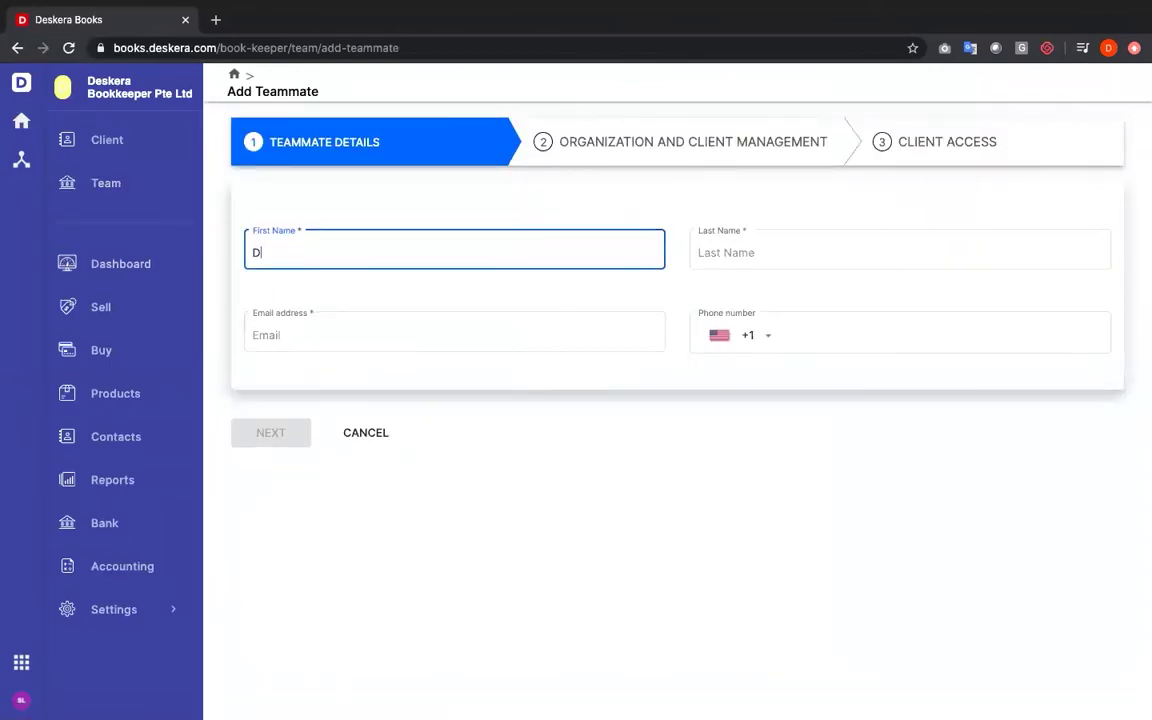
pyautogui.write('avid')
pyautogui.press('Tab')
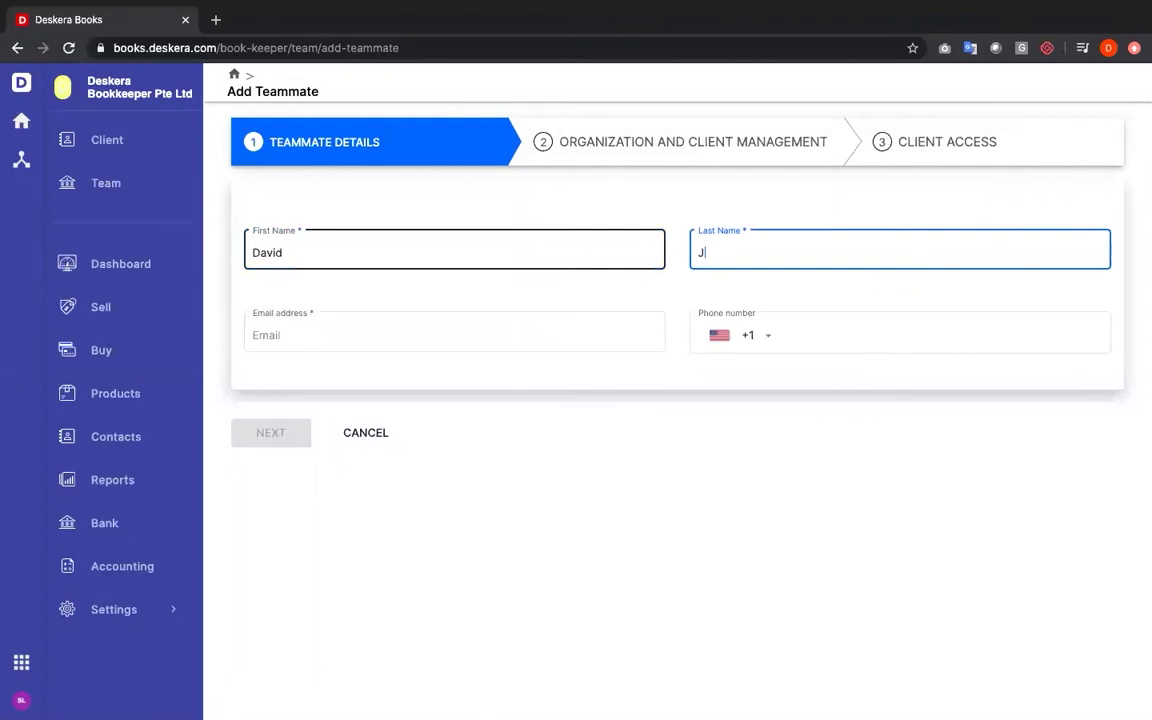
# Enter the teammate's e-mail and a Singapore +65 phone number, then continue to the role step
pyautogui.click(368, 329)
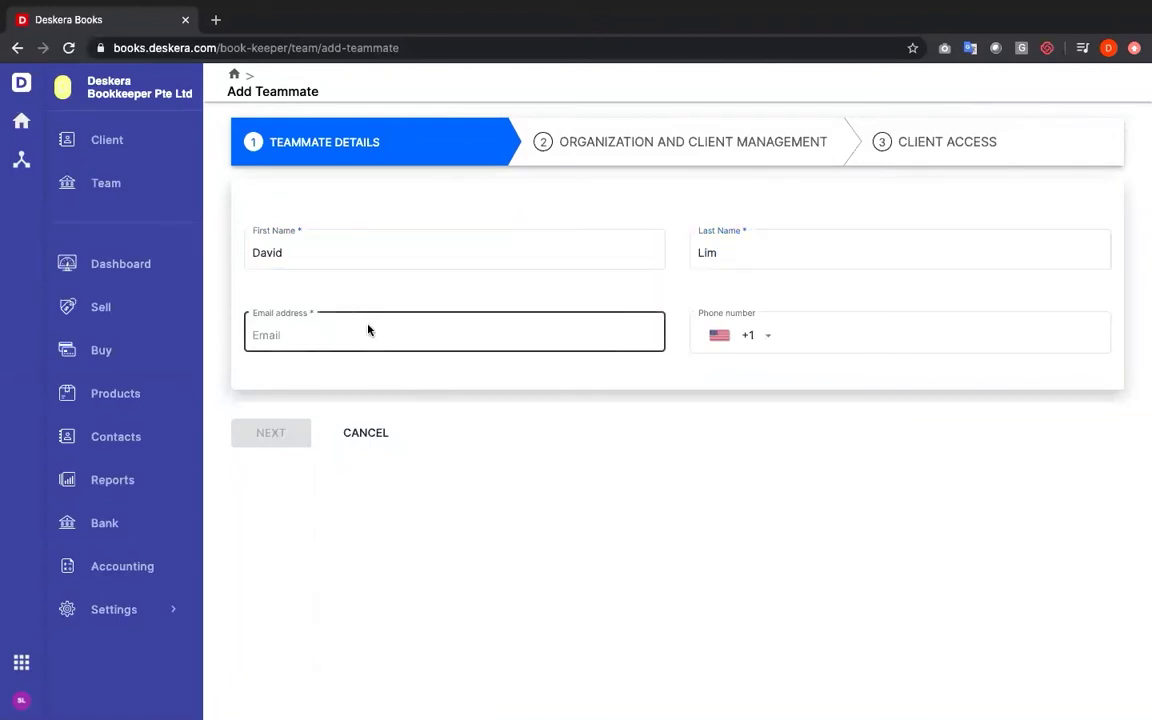
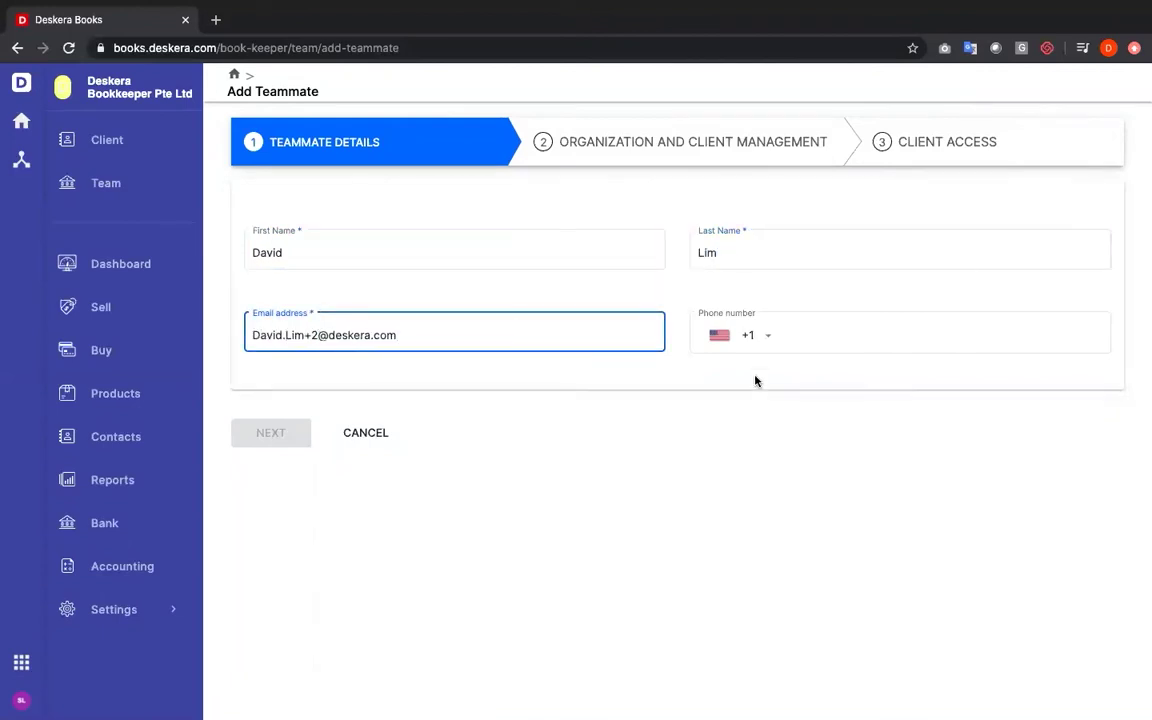
pyautogui.click(768, 336)
pyautogui.click(754, 195)
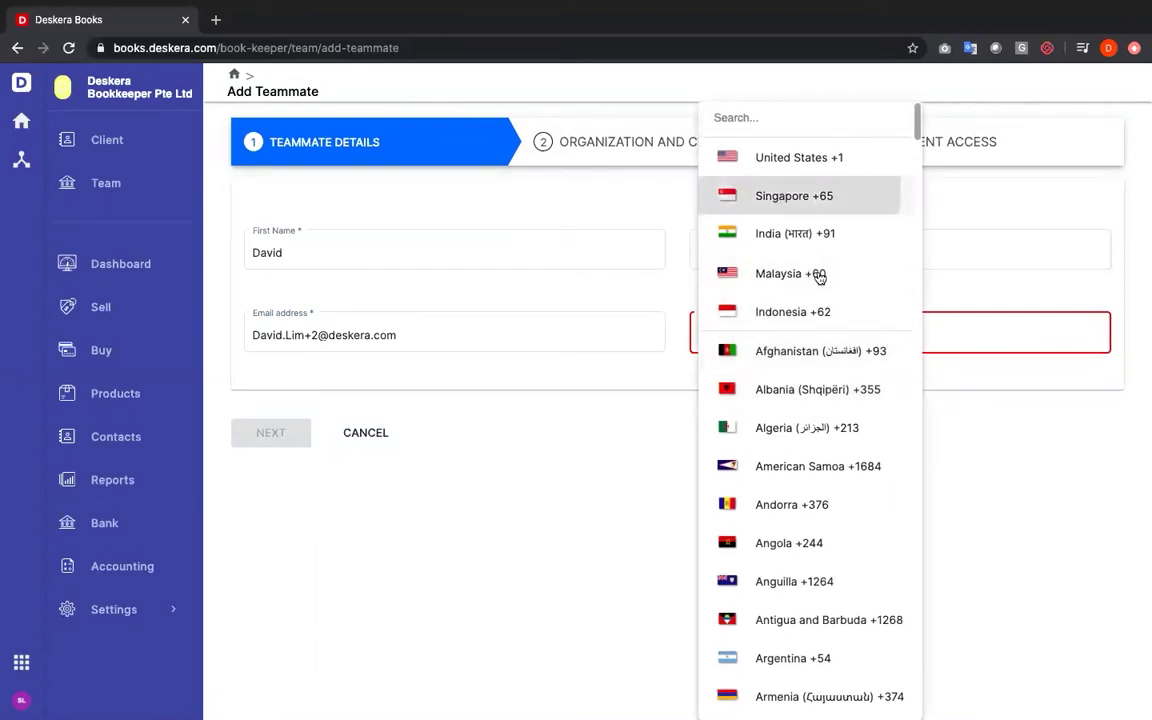
pyautogui.write('88883888')
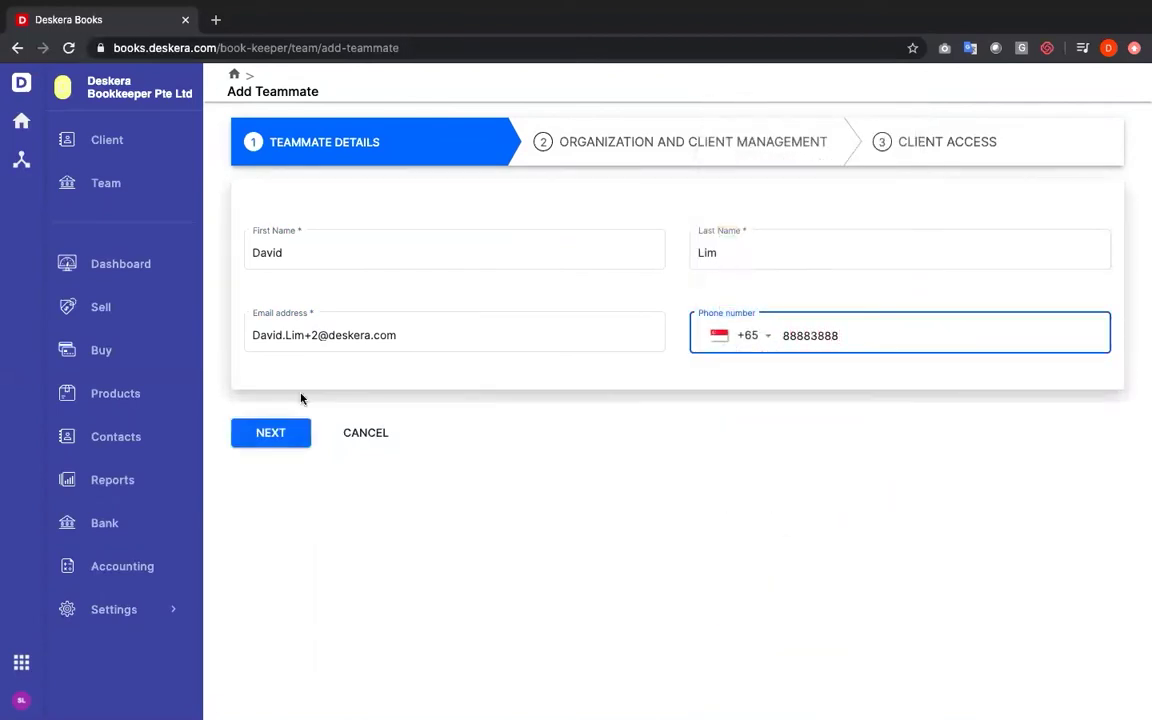
pyautogui.click(268, 440)
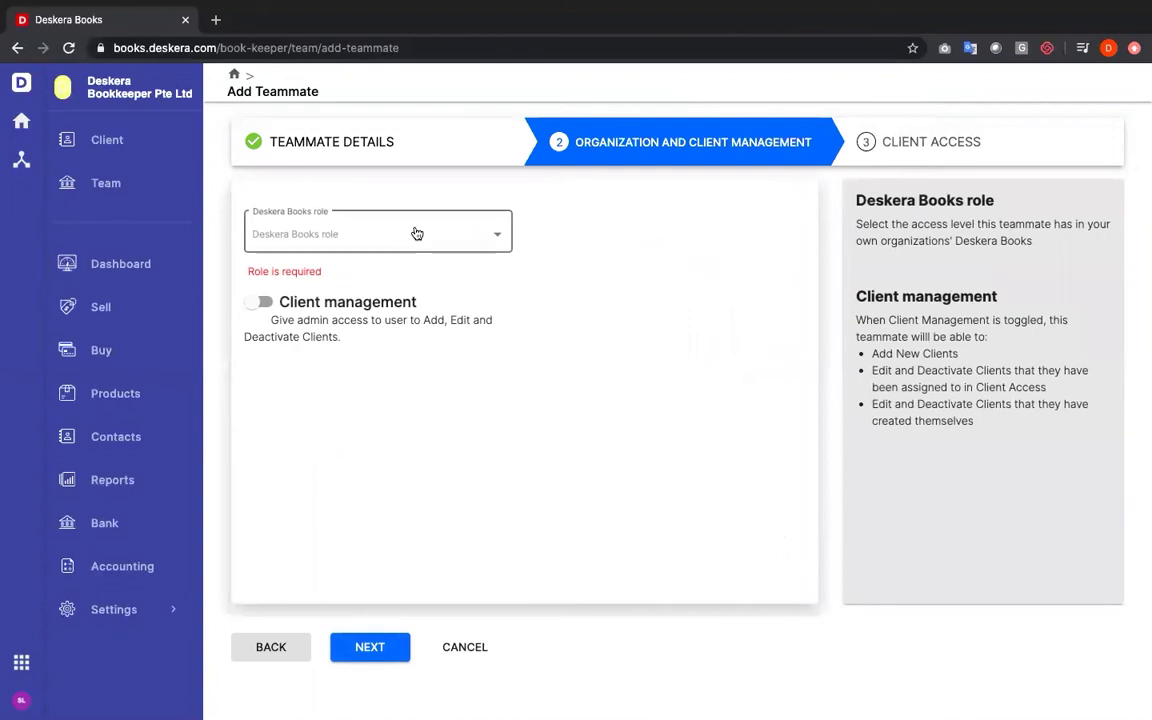
# Assign the new teammate the Accounting role and continue to Client Access
pyautogui.click(415, 234)
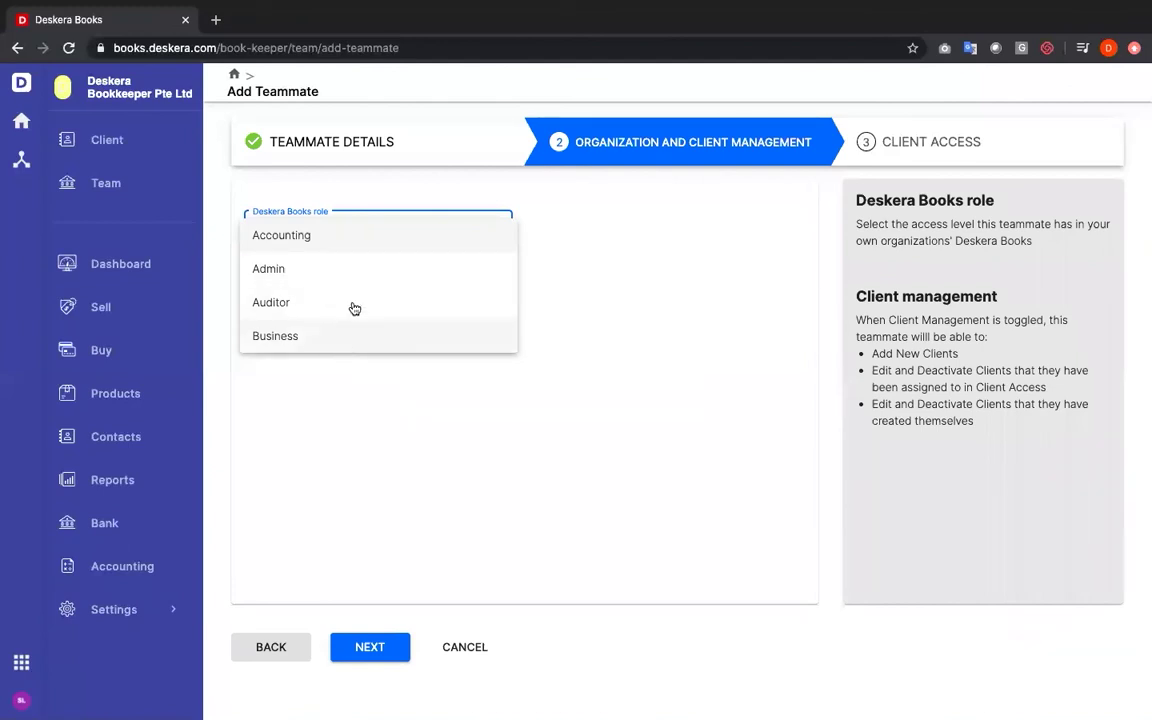
pyautogui.click(373, 237)
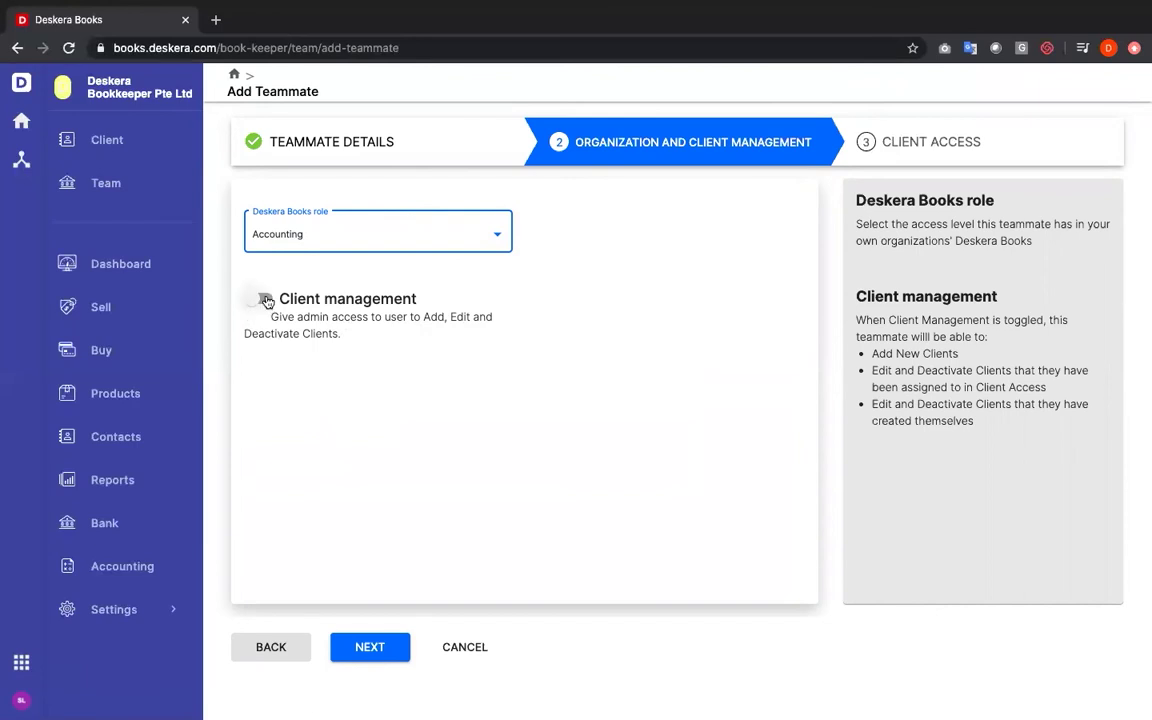
pyautogui.click(363, 652)
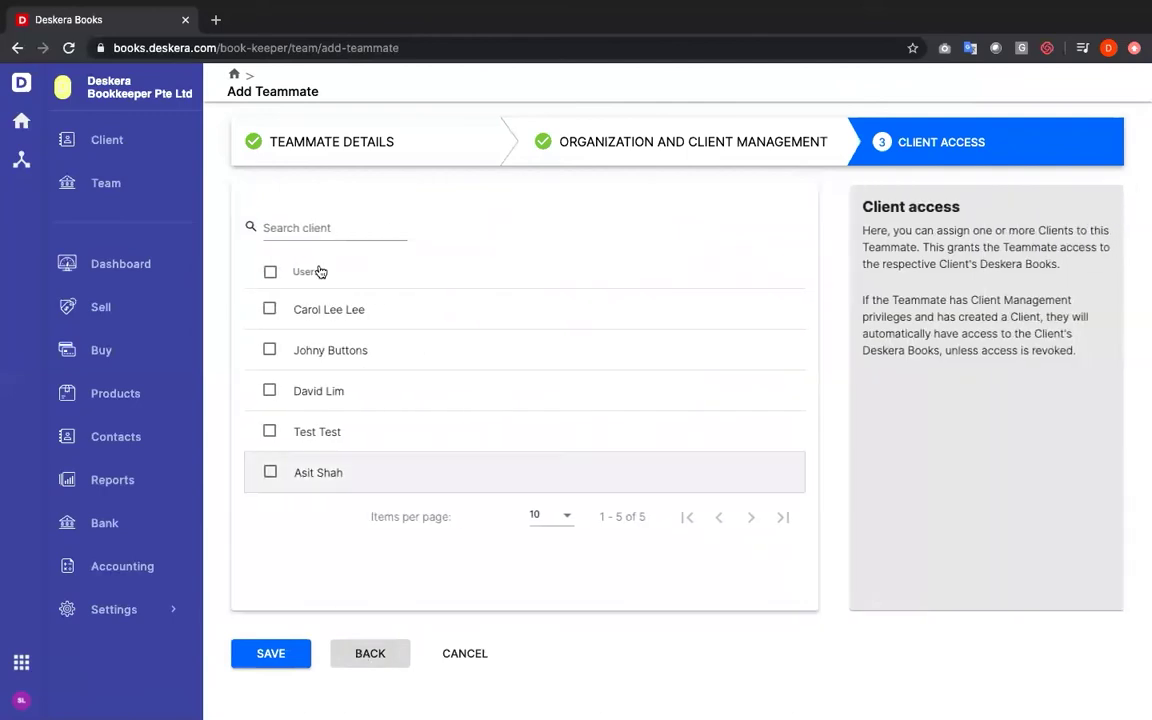
# Tick the second and third clients for the teammate, then cancel the teammate setup
pyautogui.click(270, 309)
pyautogui.click(270, 349)
pyautogui.click(270, 310)
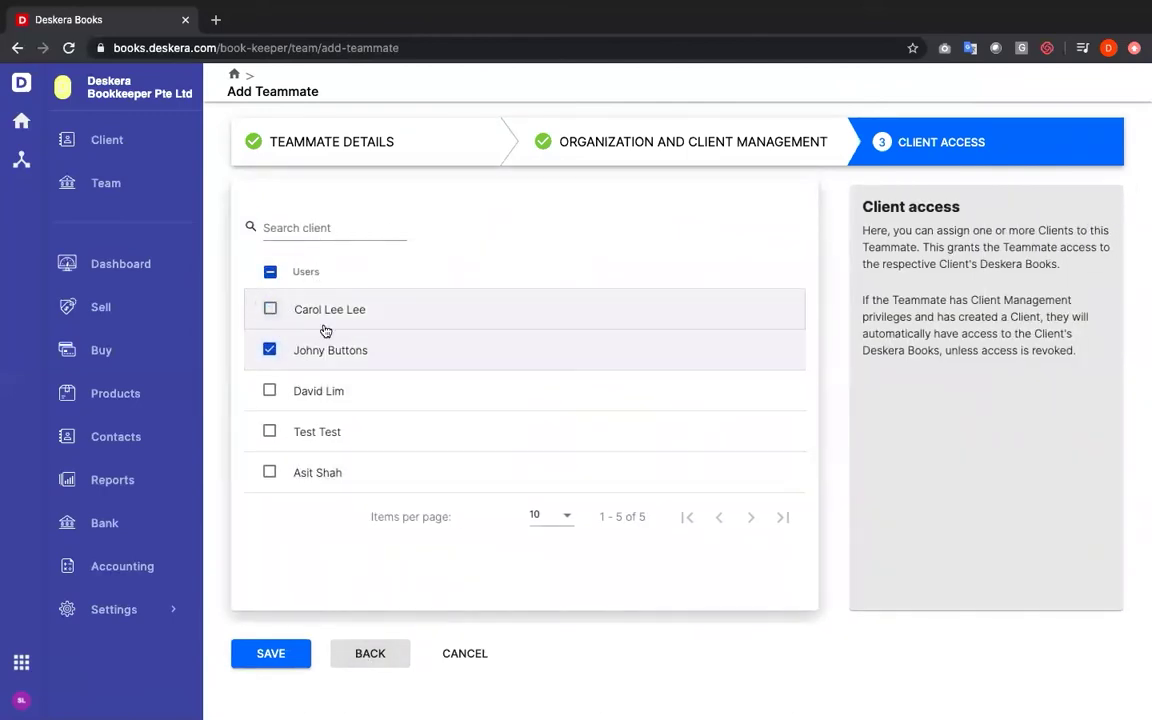
pyautogui.click(270, 391)
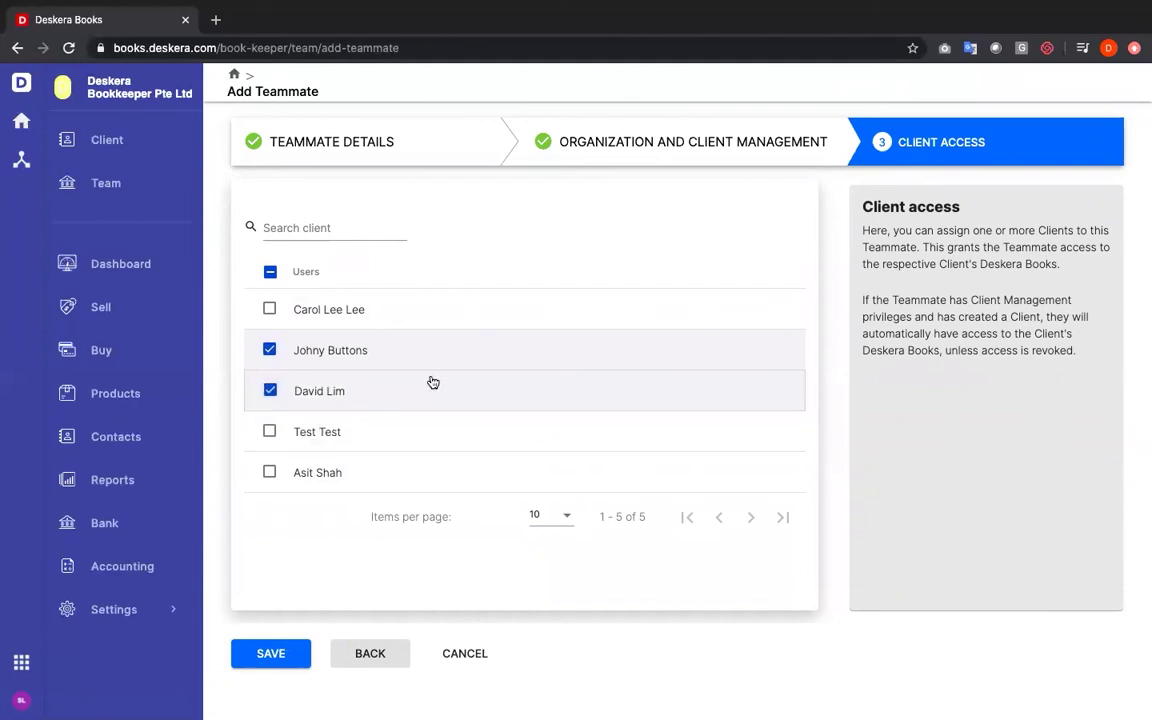
pyautogui.click(478, 657)
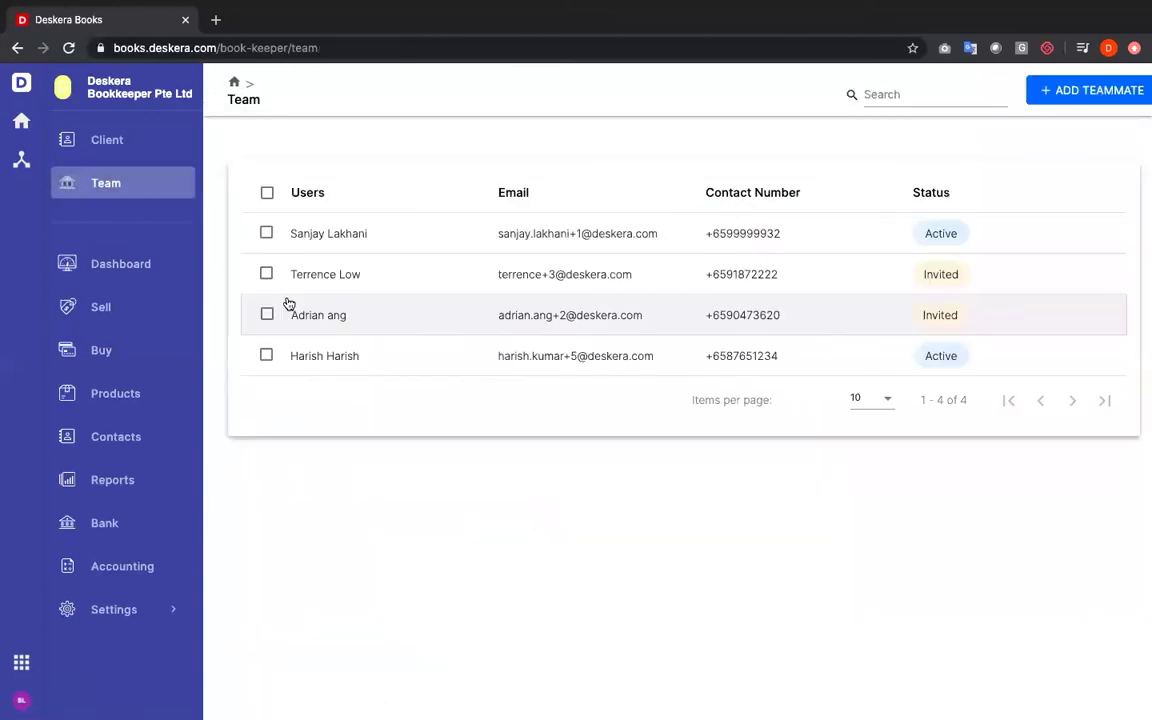
# Switch to the Johnny Buttons client organisation and open its Dashboard
pyautogui.click(131, 90)
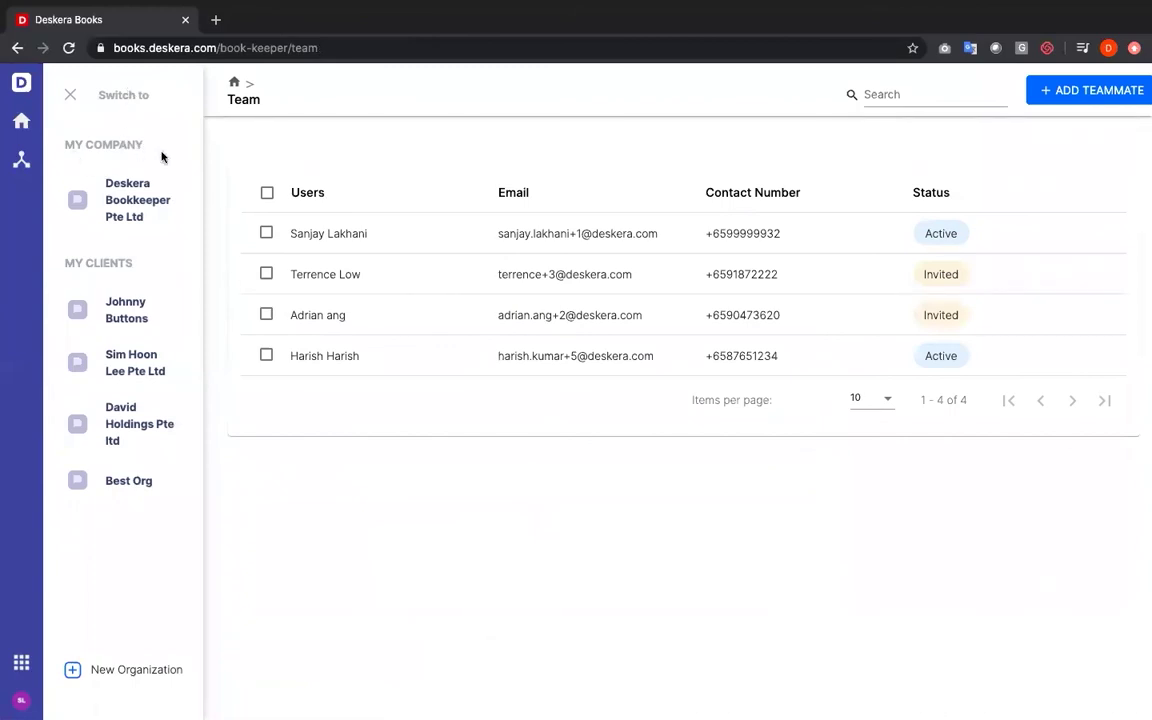
pyautogui.click(143, 330)
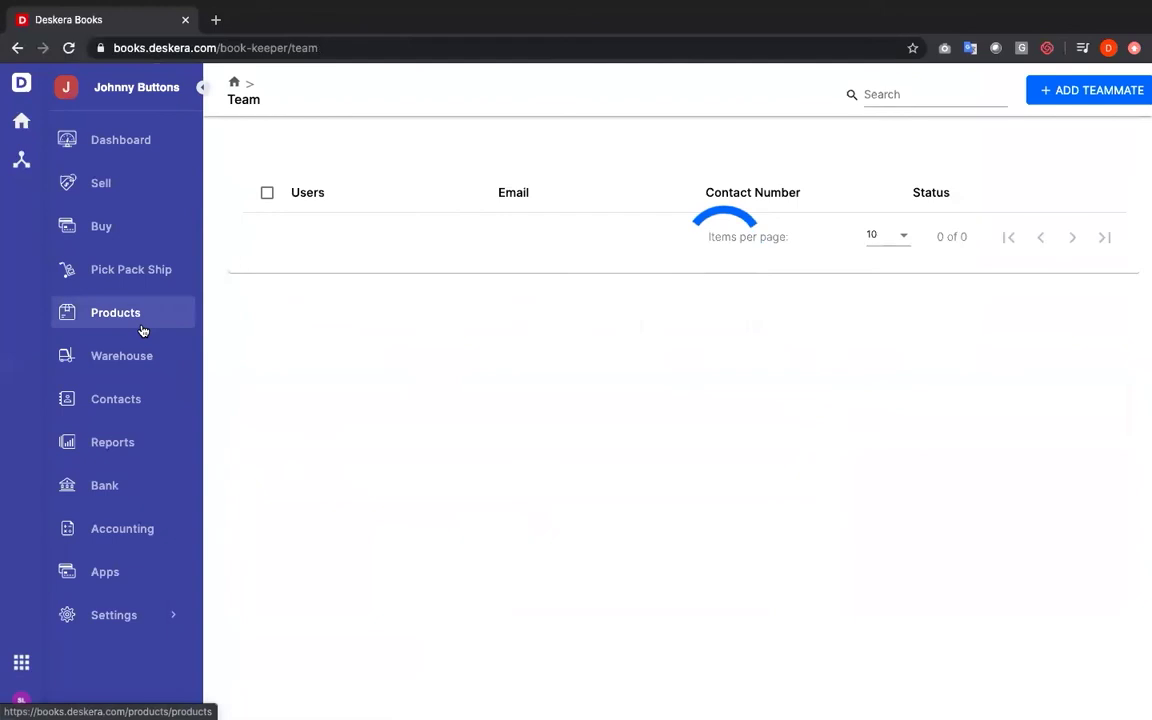
pyautogui.click(141, 145)
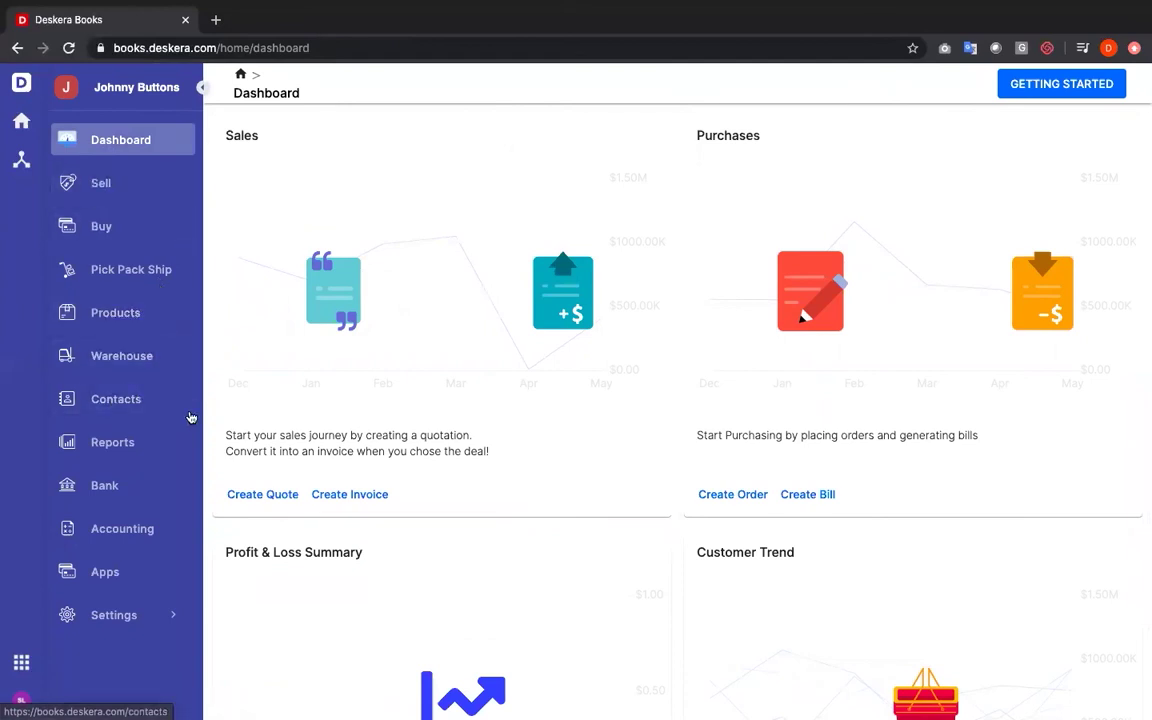
# Open the Reports page listing the client's Financial, Tax, Inventory, Purchase and Sales reports
pyautogui.click(127, 443)
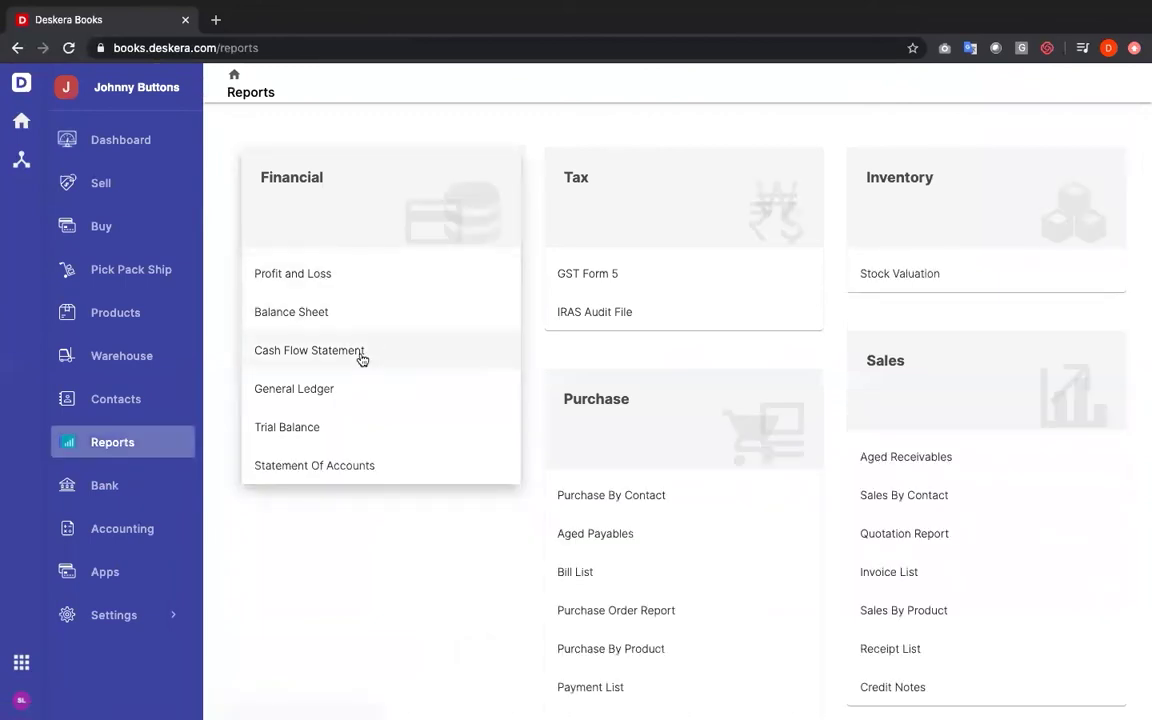